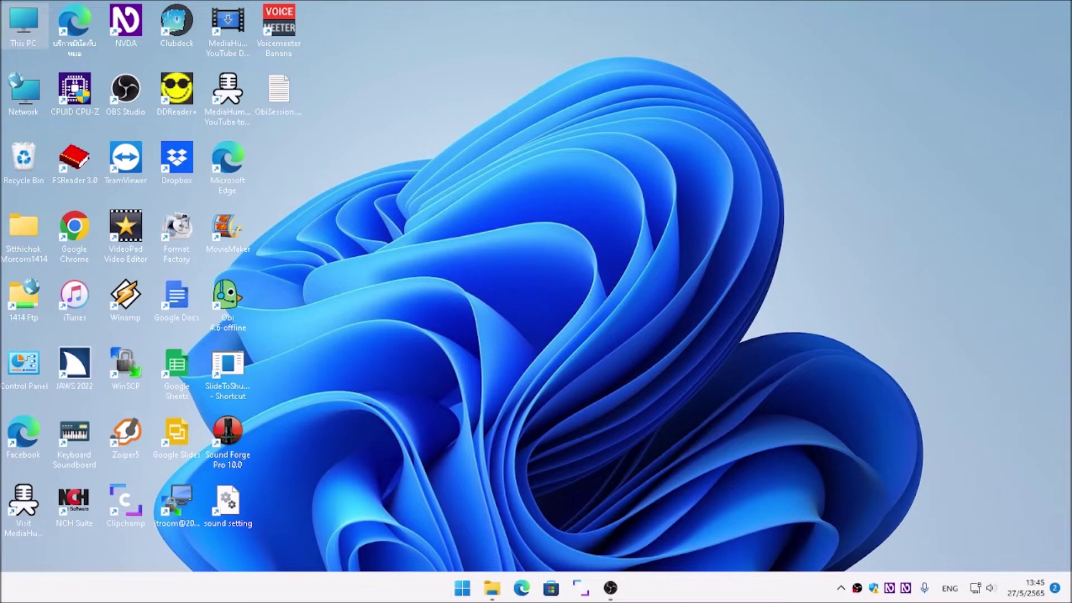
Examine the 7-Zip submenu options for IMG_2119.MOV in the Videos New folder, then return to the desktop
key("alt+Tab")
key("Tab")
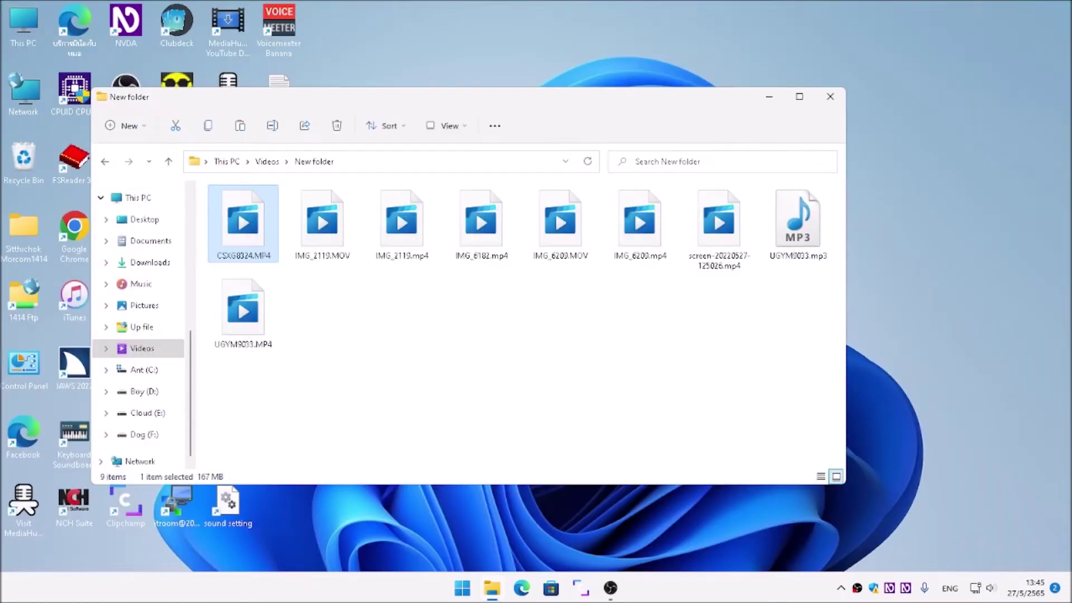
left_click(322, 224)
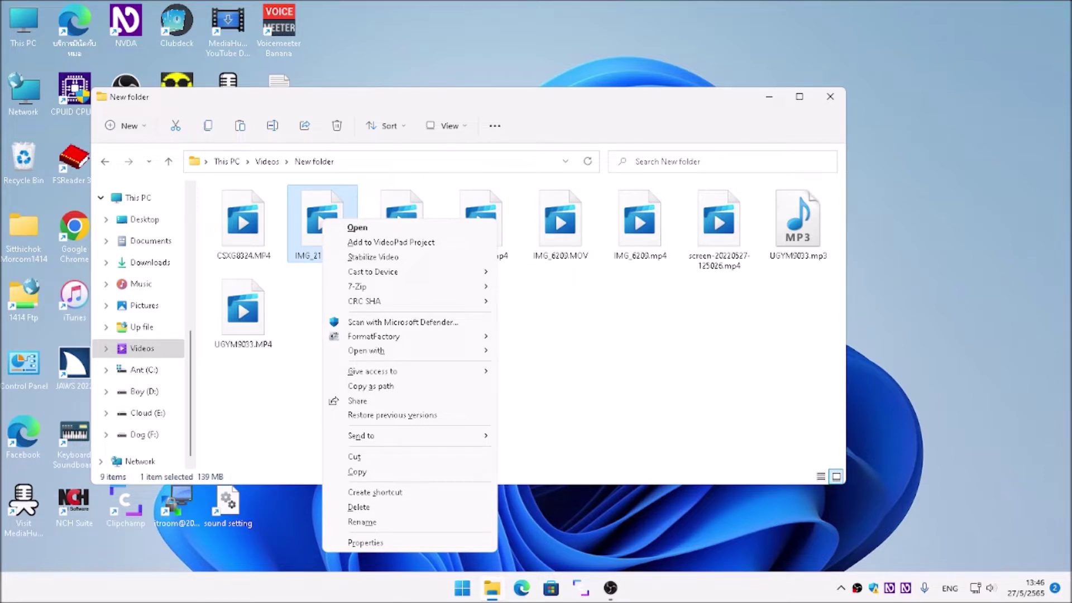
key("Down")
key("Down")
key("Down")
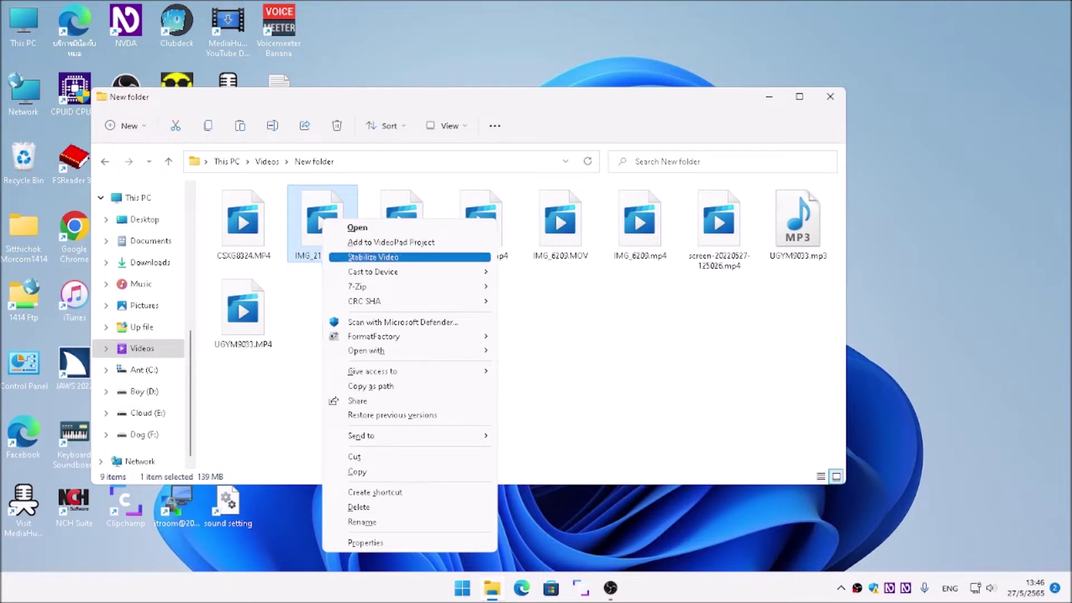
key("Down")
key("Down")
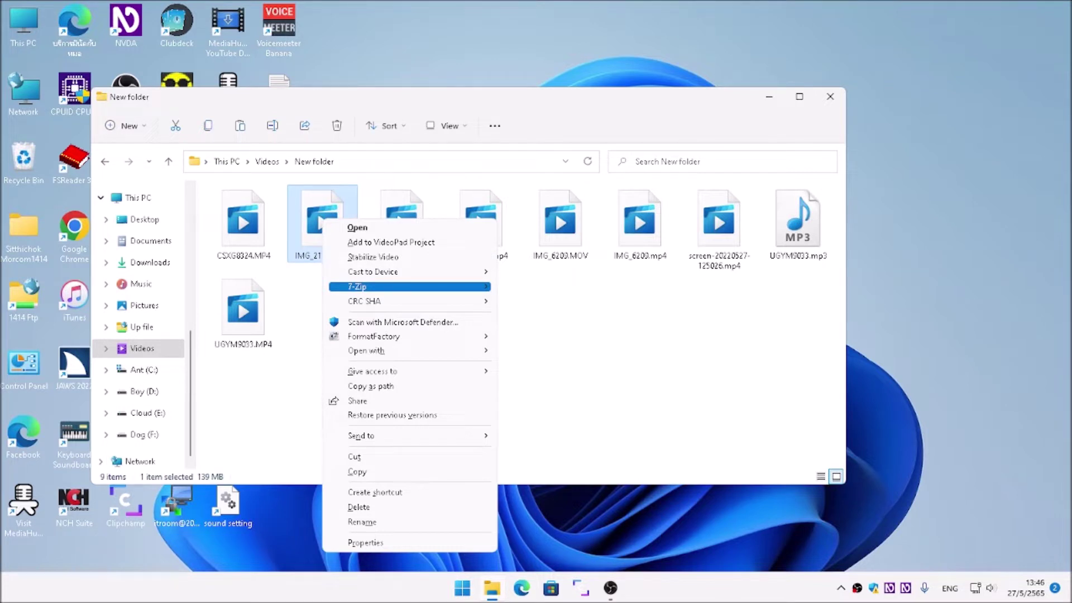
key("Right")
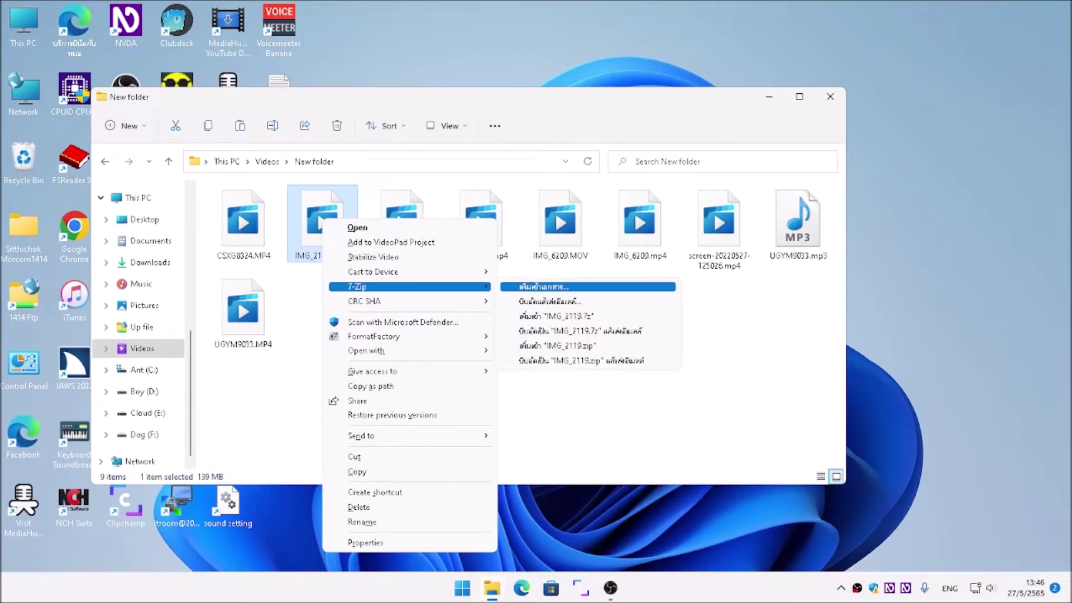
key("Down")
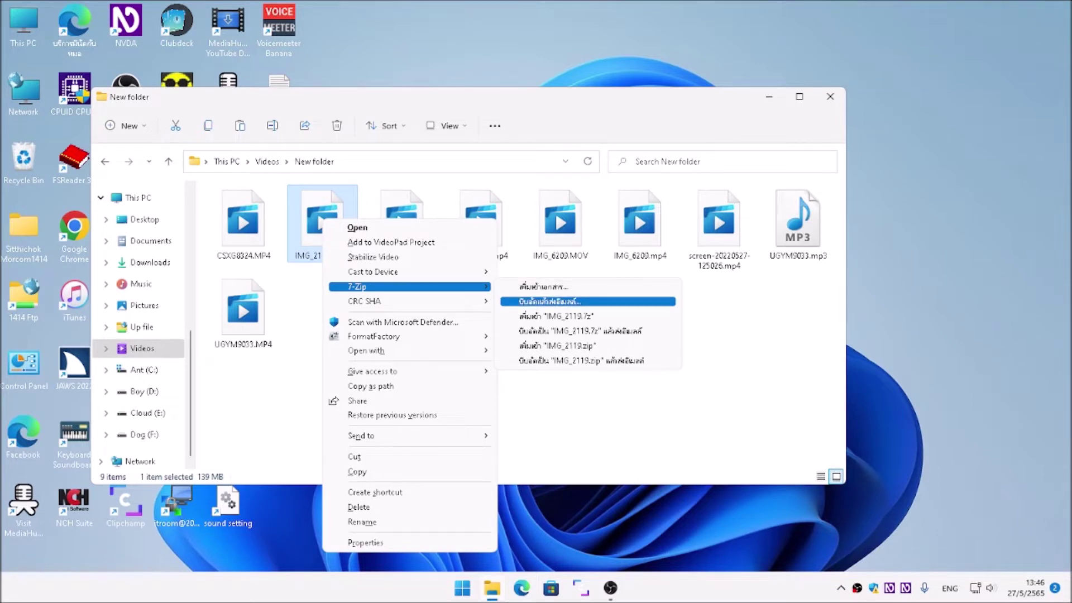
key("Down")
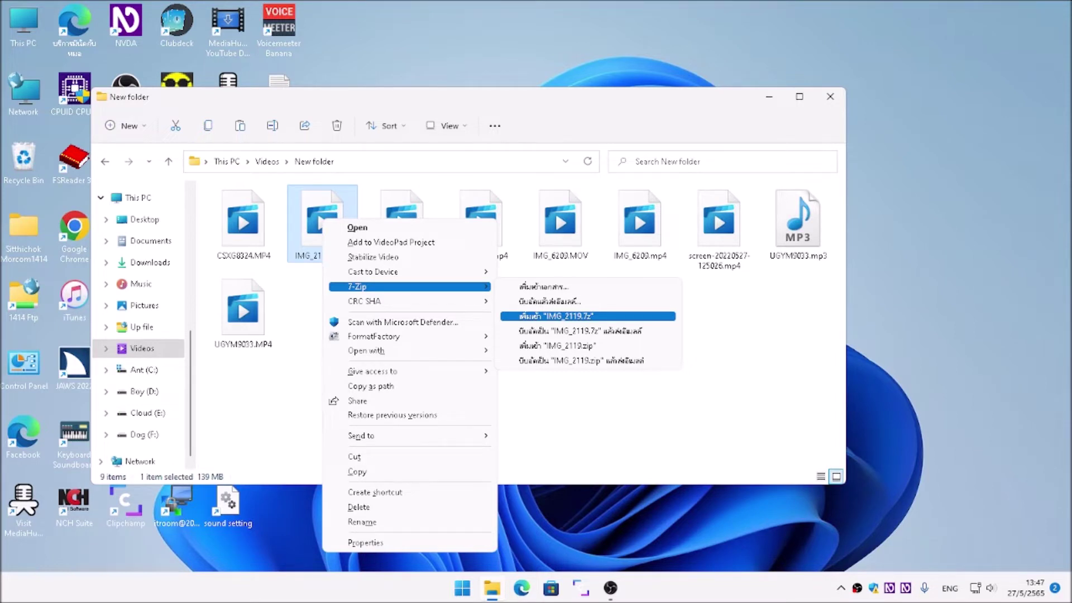
key("Escape")
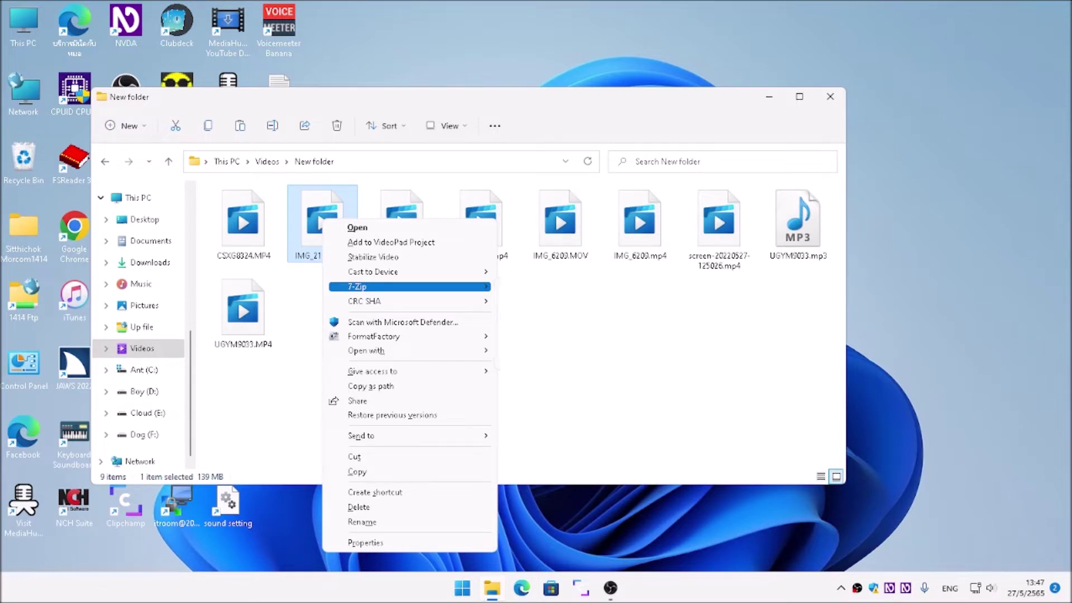
key("super+d")
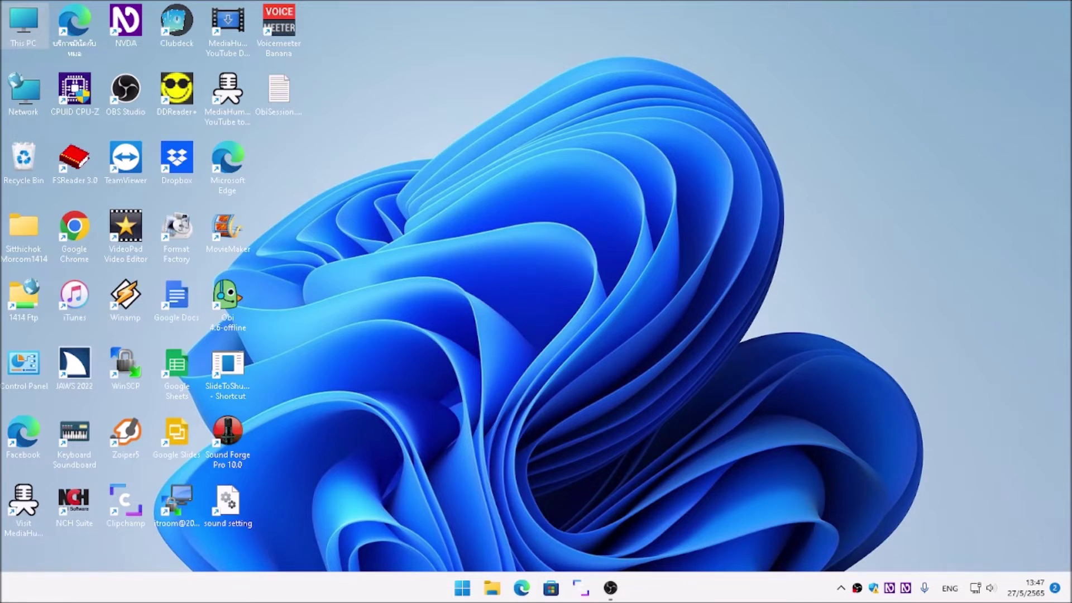
Search Windows for "region" and bring up the Region control panel dialog
key("super")
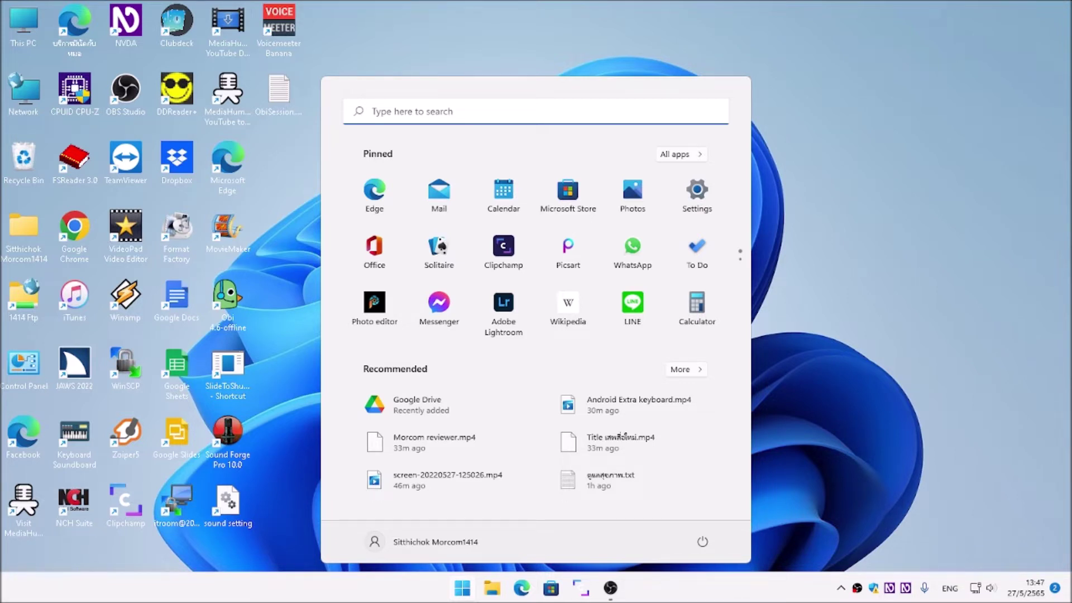
type("regio")
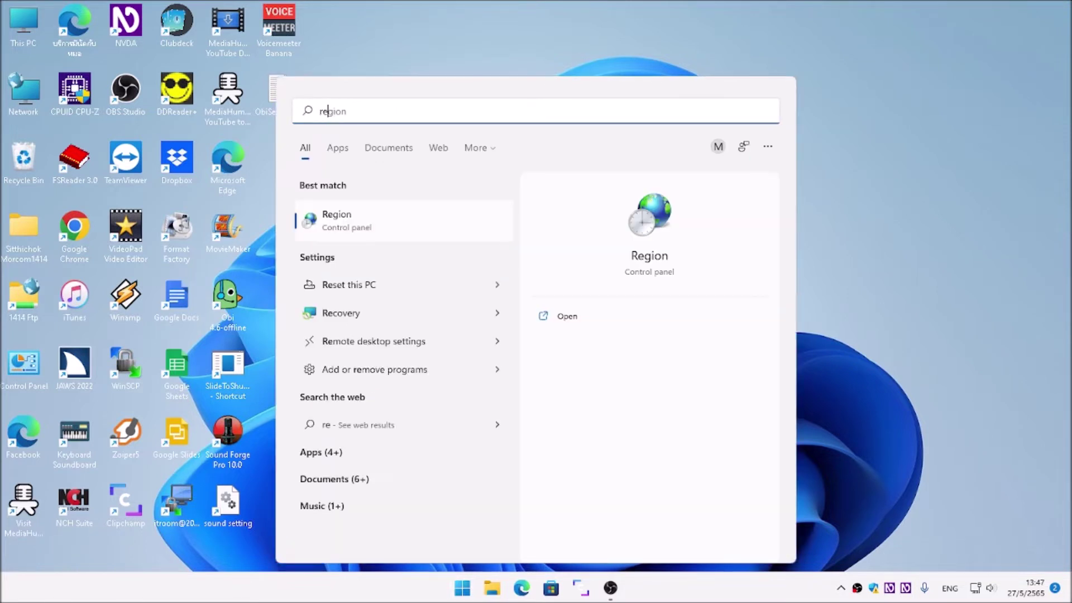
type("n")
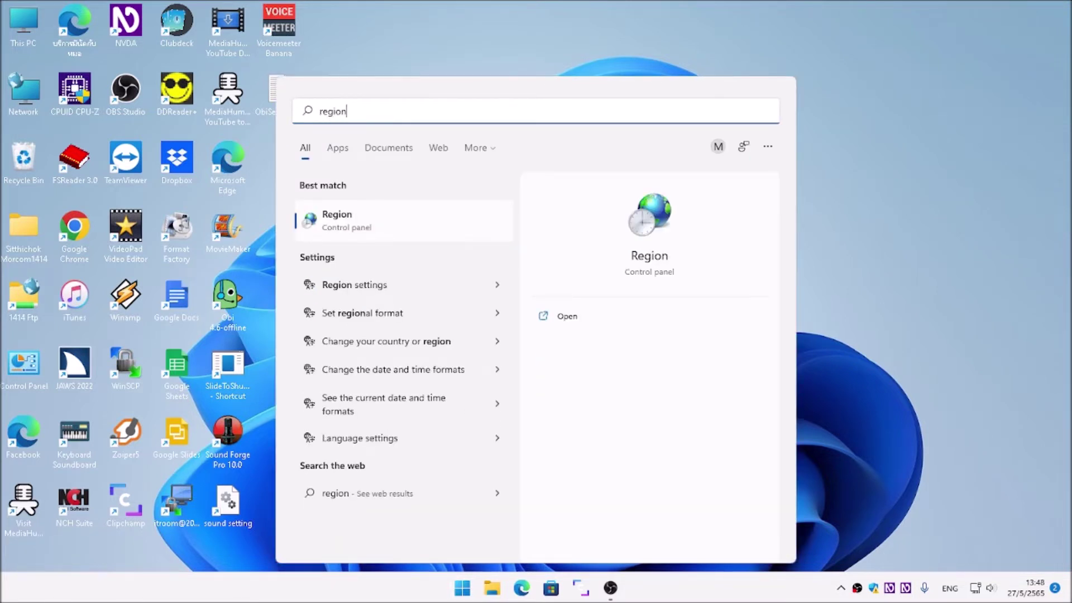
key("Down")
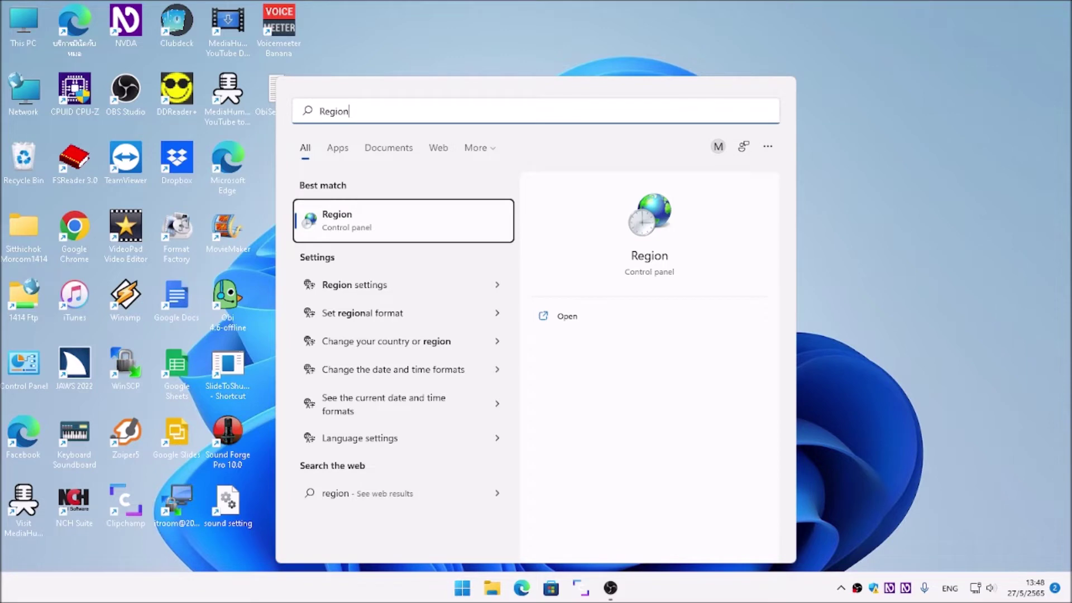
key("Return")
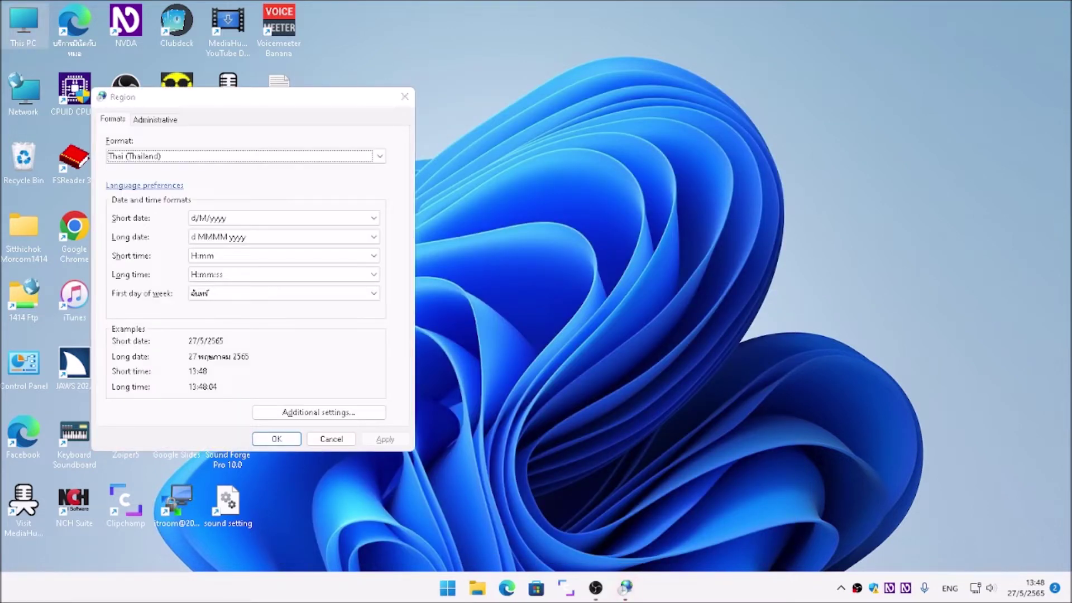
key("alt+Tab")
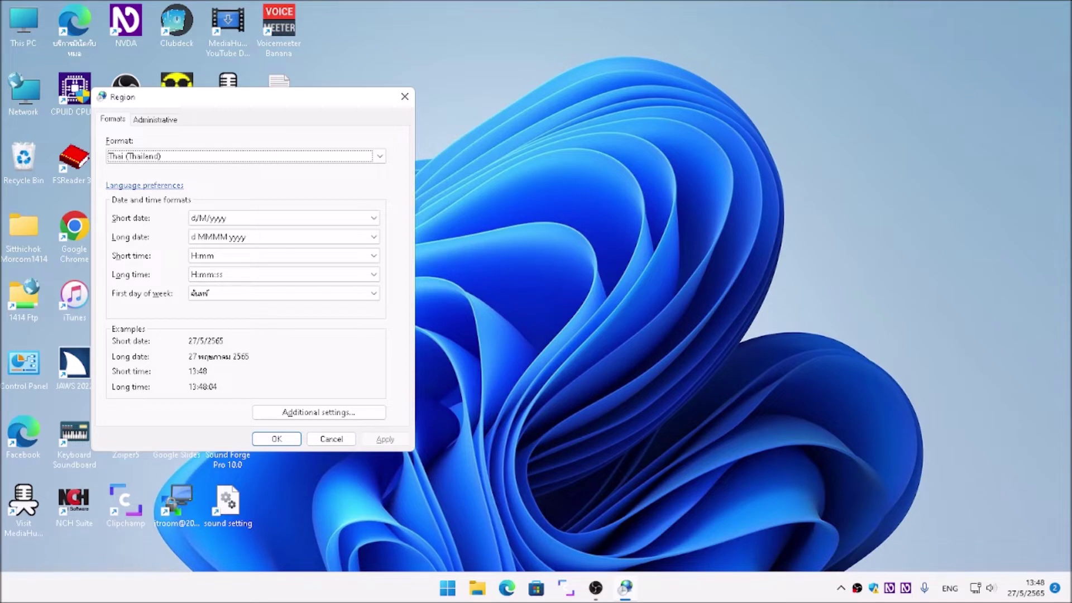
Set the regional format to Match Windows display language (recommended)
key("Tab")
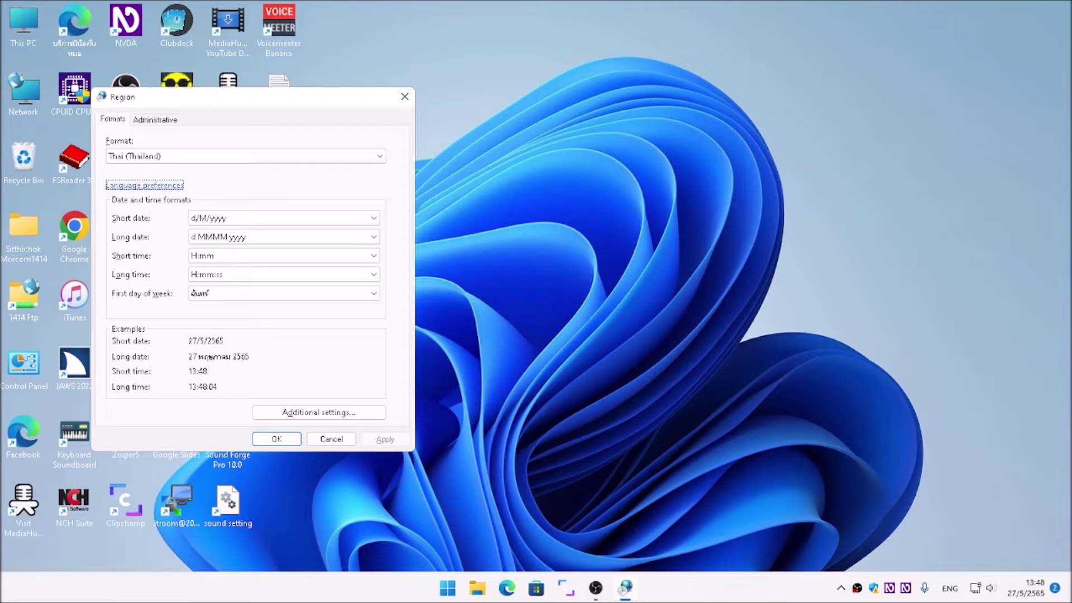
key("shift+Tab")
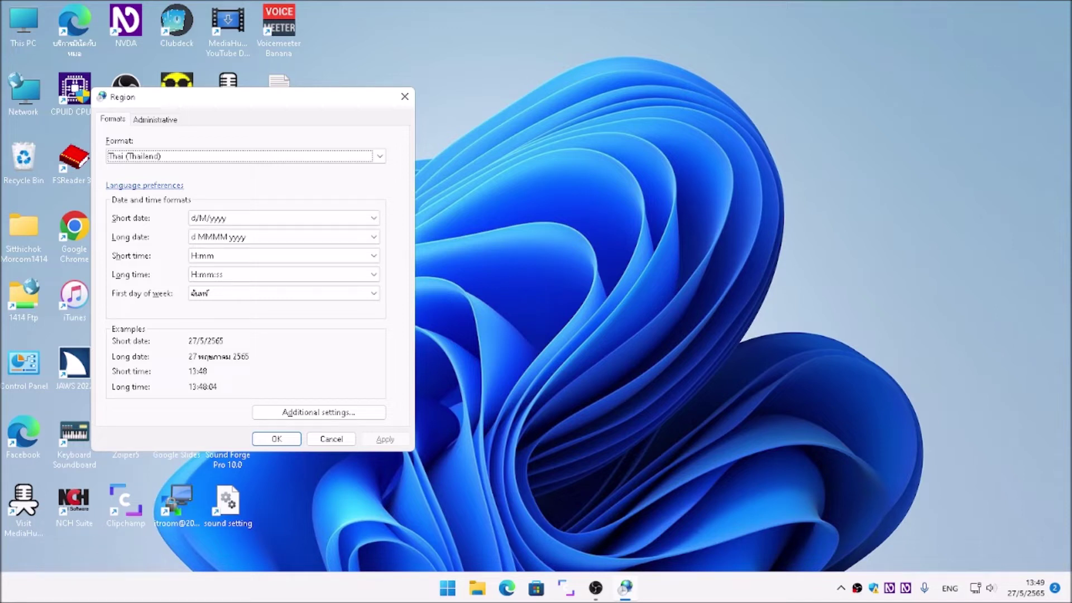
key("alt+Down")
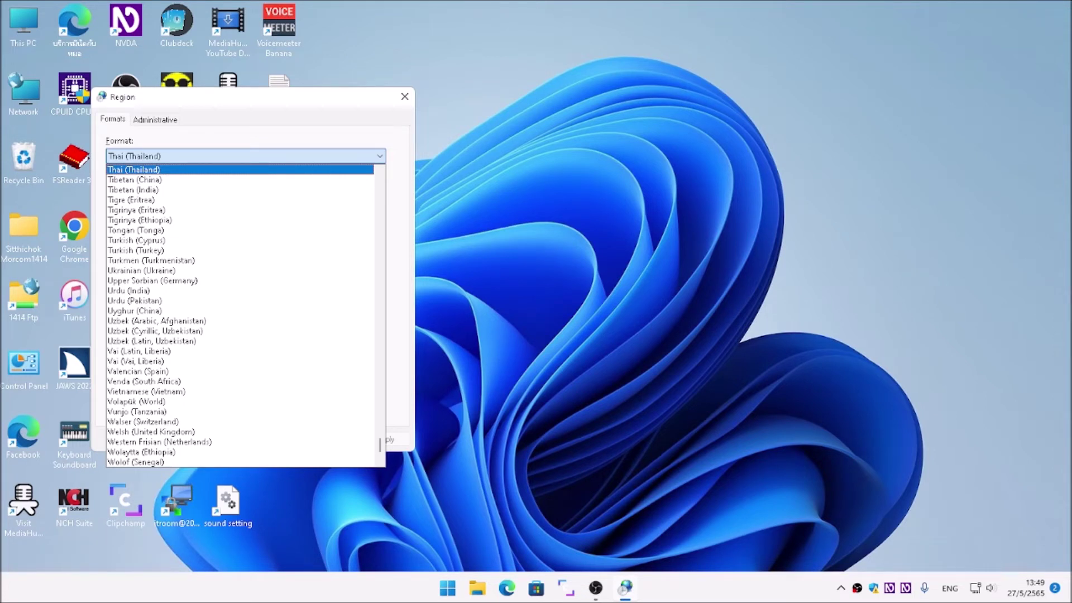
key("Home")
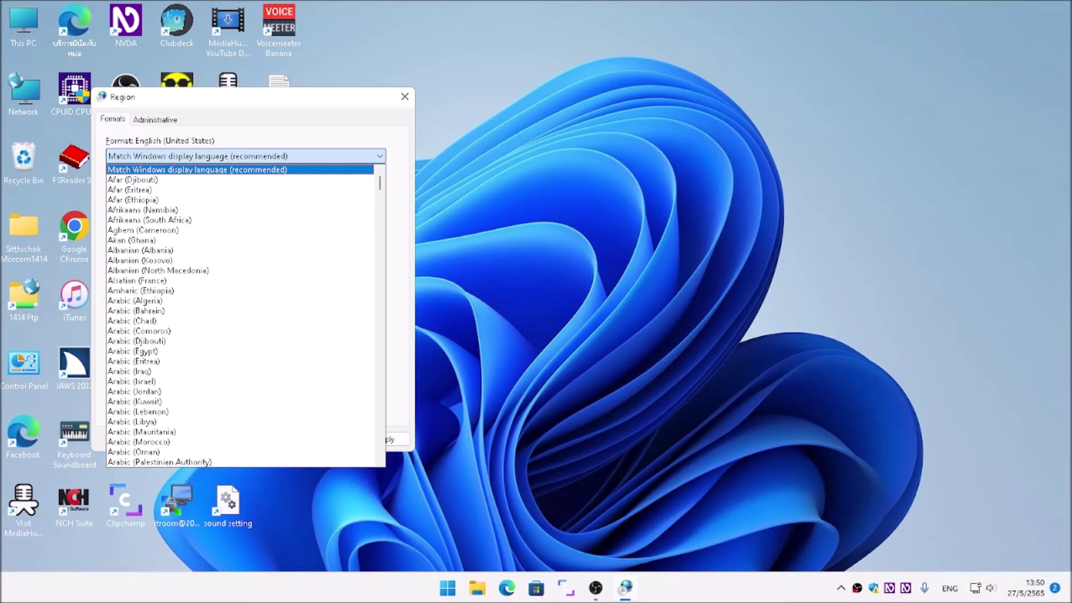
key("Down")
key("Down")
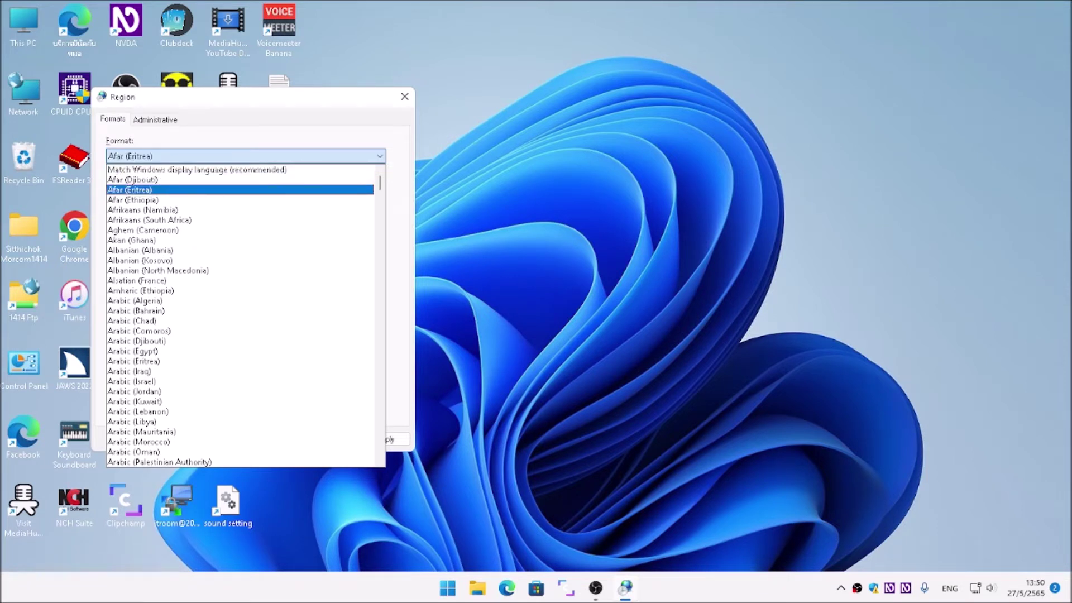
key("Up")
key("Up")
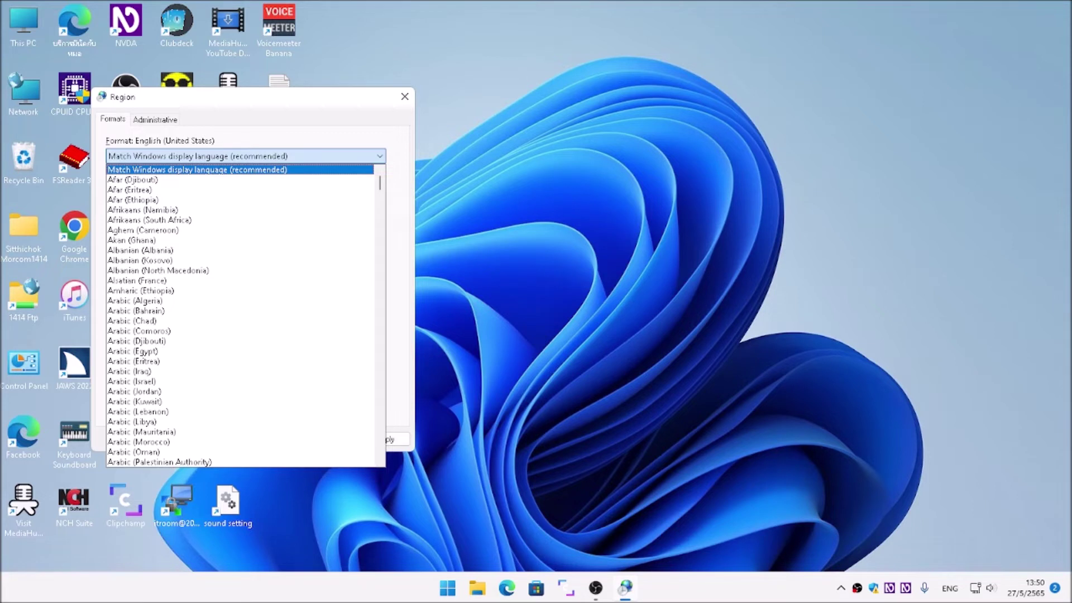
key("Down")
key("Up")
key("Escape")
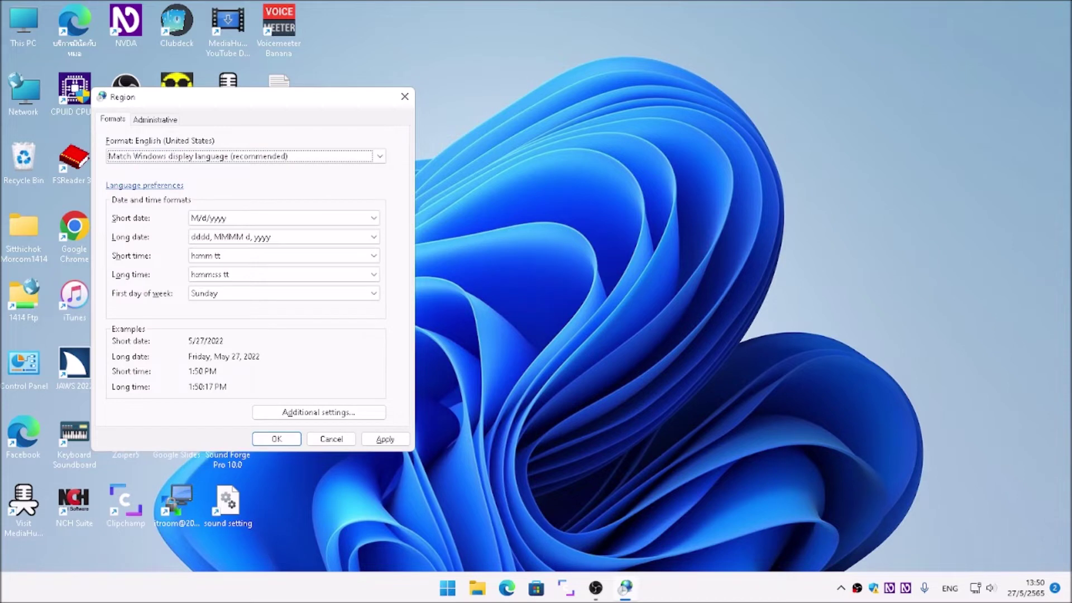
Go through the date and time format fields, accept the new regional format and close the Region dialog
key("Tab")
key("Tab")
key("Tab")
key("Tab")
key("Tab")
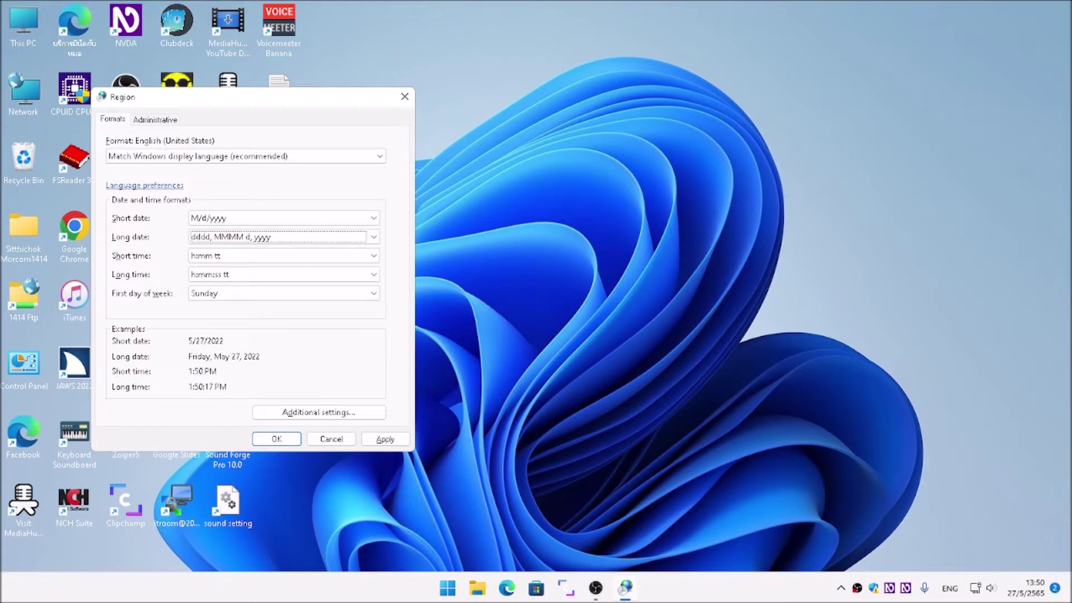
key("Tab")
key("Tab")
key("Tab")
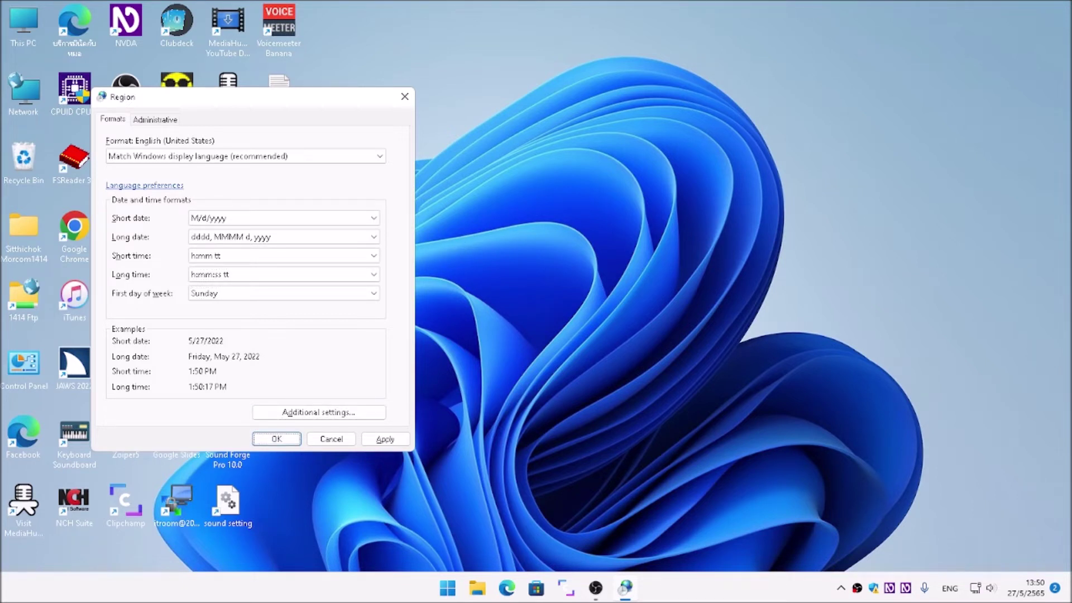
key("Return")
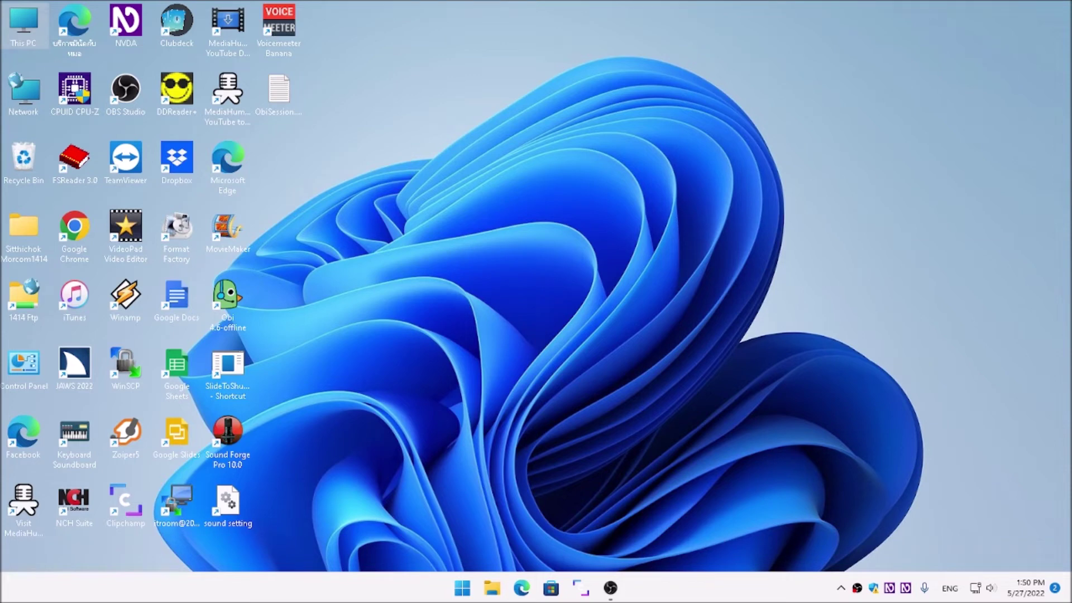
Open New folder inside Videos from This PC and select IMG_2119.MOV
key("alt+Tab")
key("super+d")
key("Down")
key("Up")
key("Return")
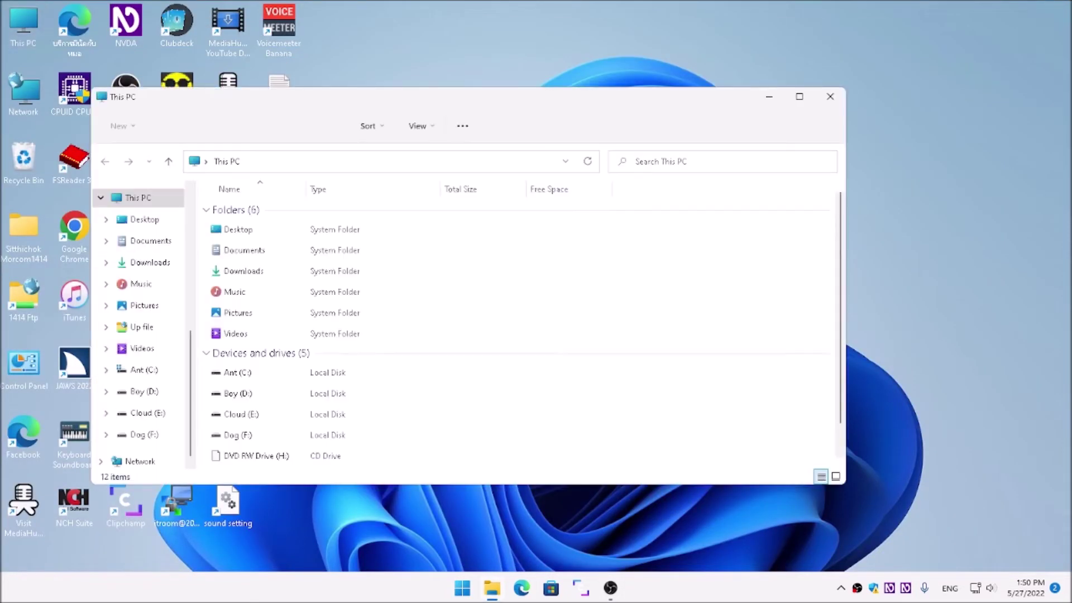
key("Return")
key("n")
key("Return")
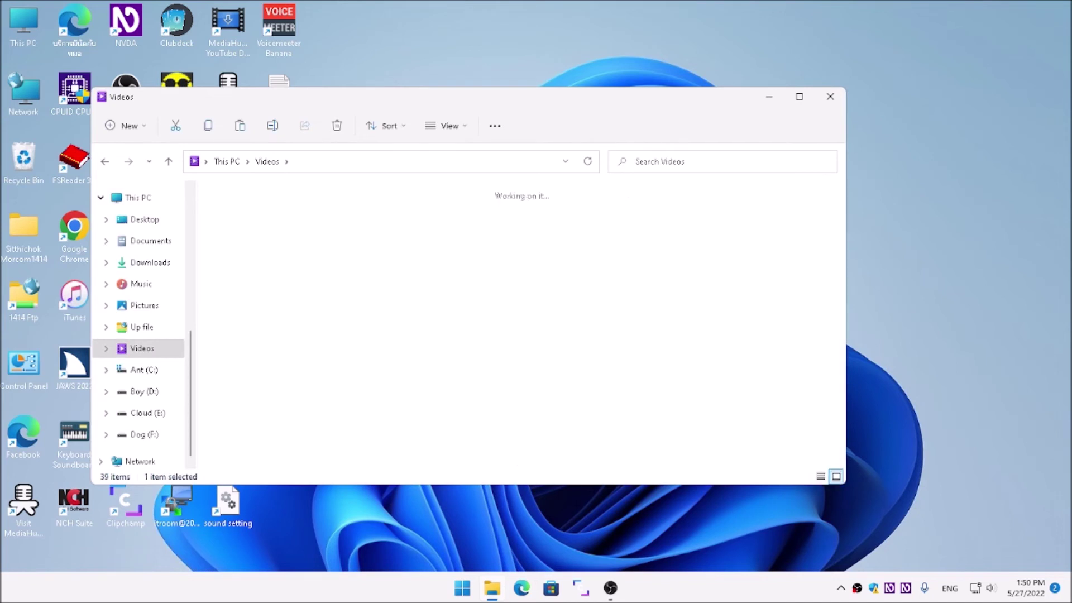
key("i")
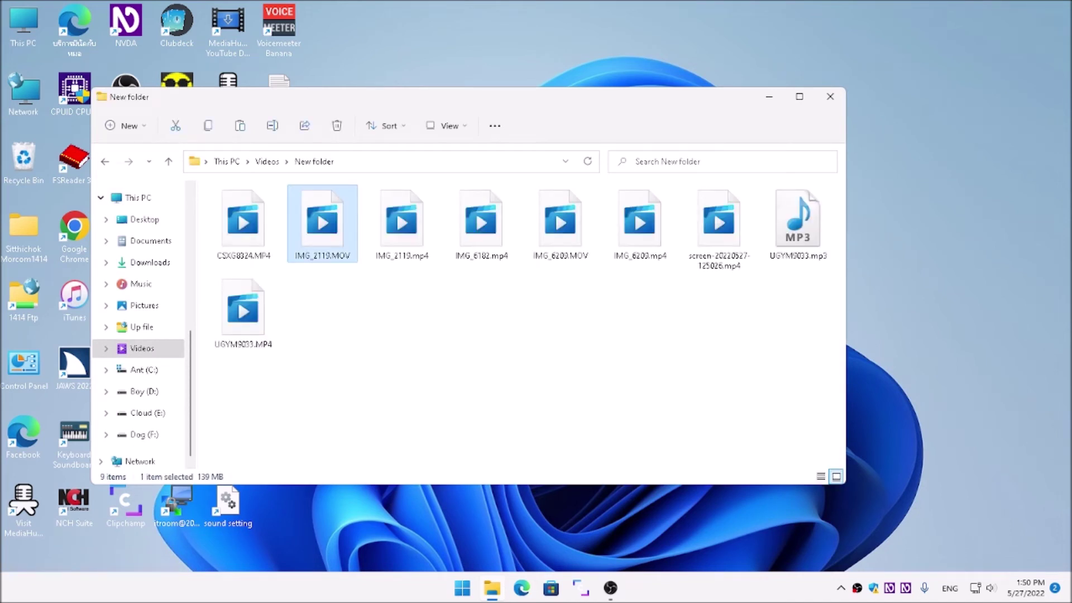
Bring up the 7-Zip commands in the context menu of IMG_2119.MOV
key("shift+F10")
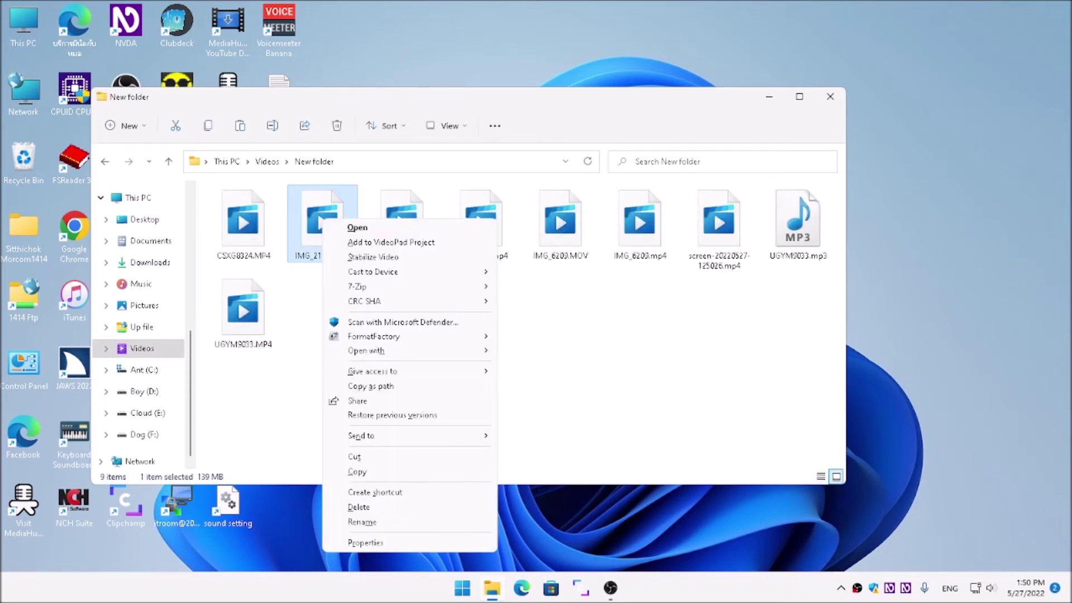
key("Down")
key("Down")
key("Down")
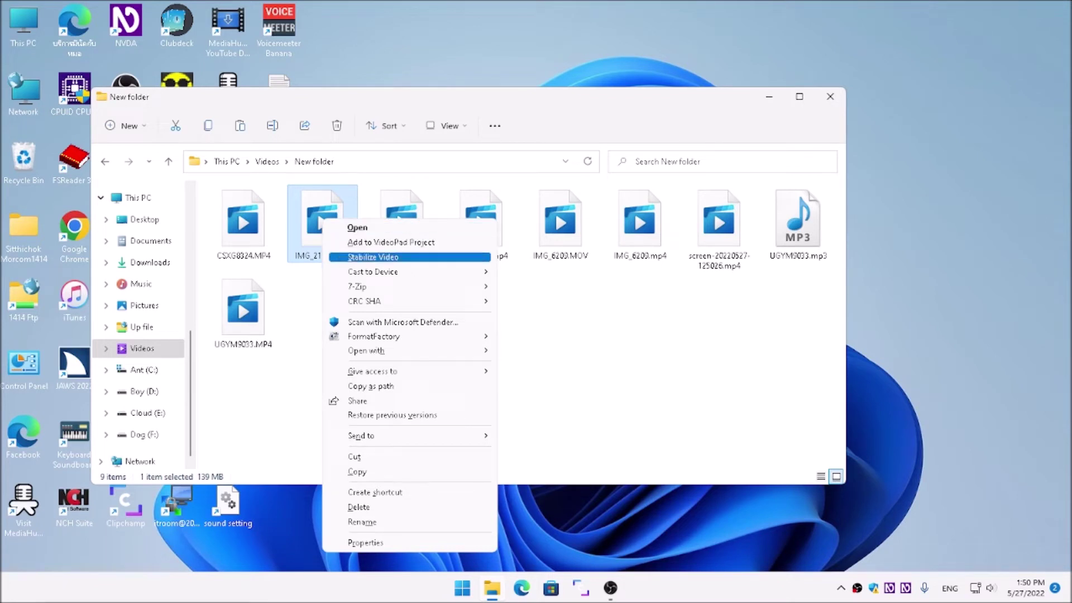
key("Down")
key("Down")
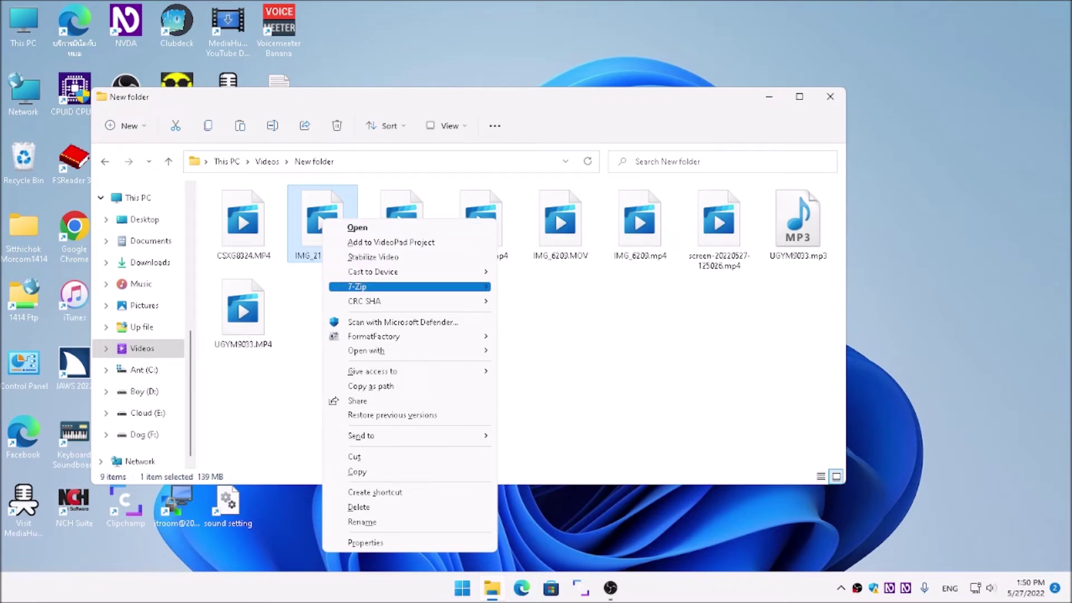
key("Right")
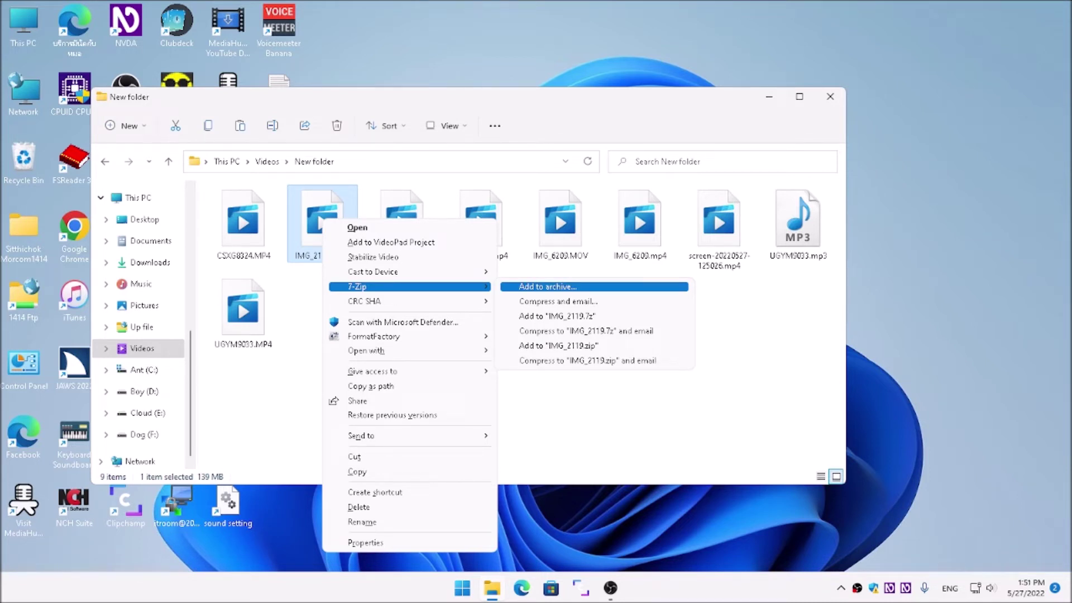
Go through the 7-Zip commands for IMG_2119.MOV to check their language, and dismiss the context menu
key("Down")
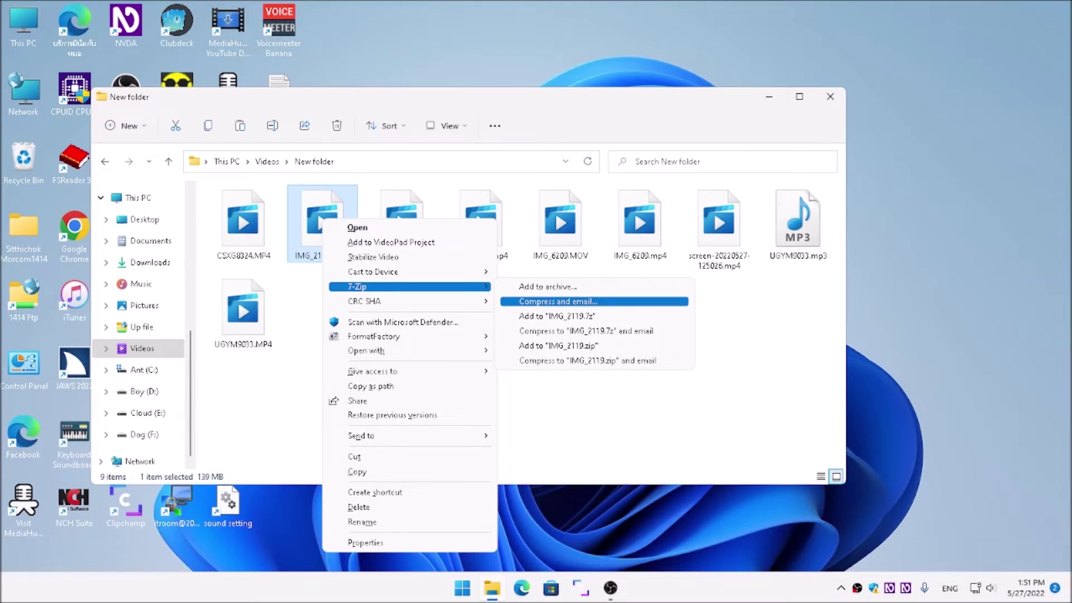
key("Up")
key("Down")
key("Up")
key("Down")
key("Down")
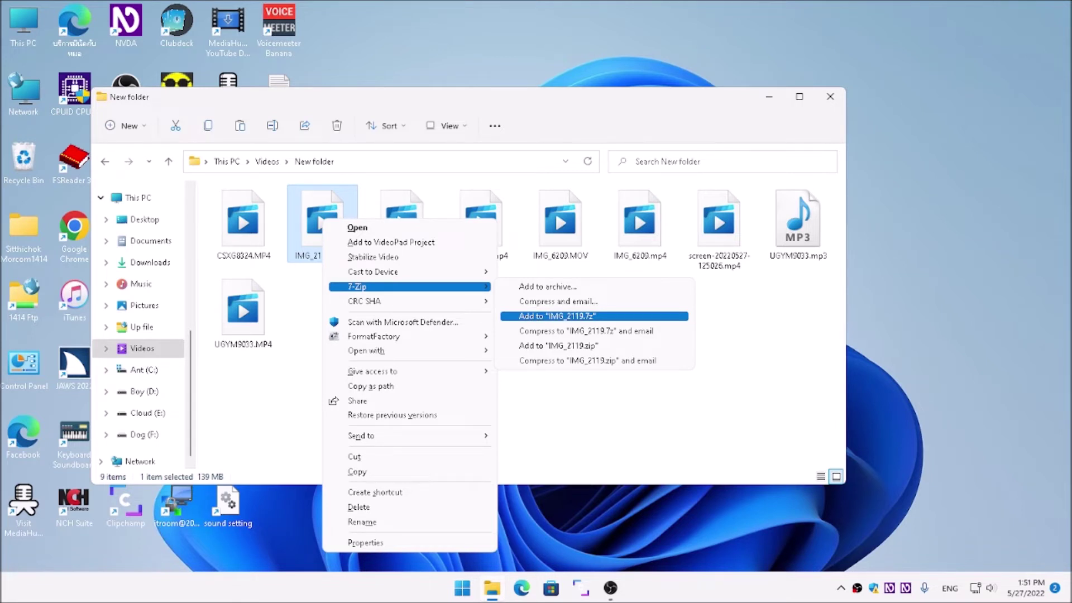
key("Down")
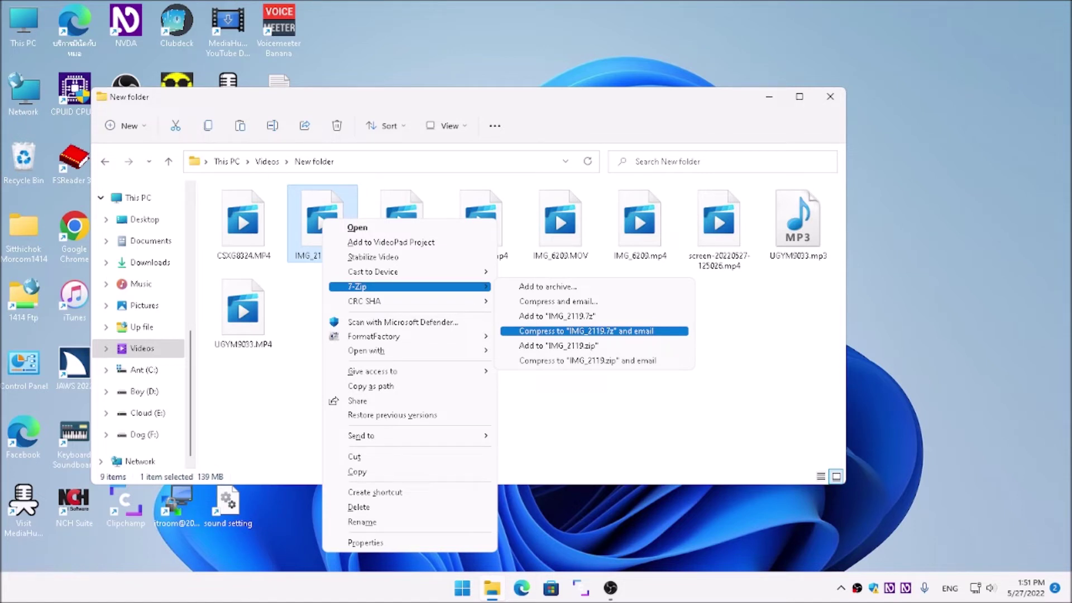
key("Return")
Check the language of the 7-Zip commands for UGYM9033.MP4, and close the folder window
left_click(243, 313)
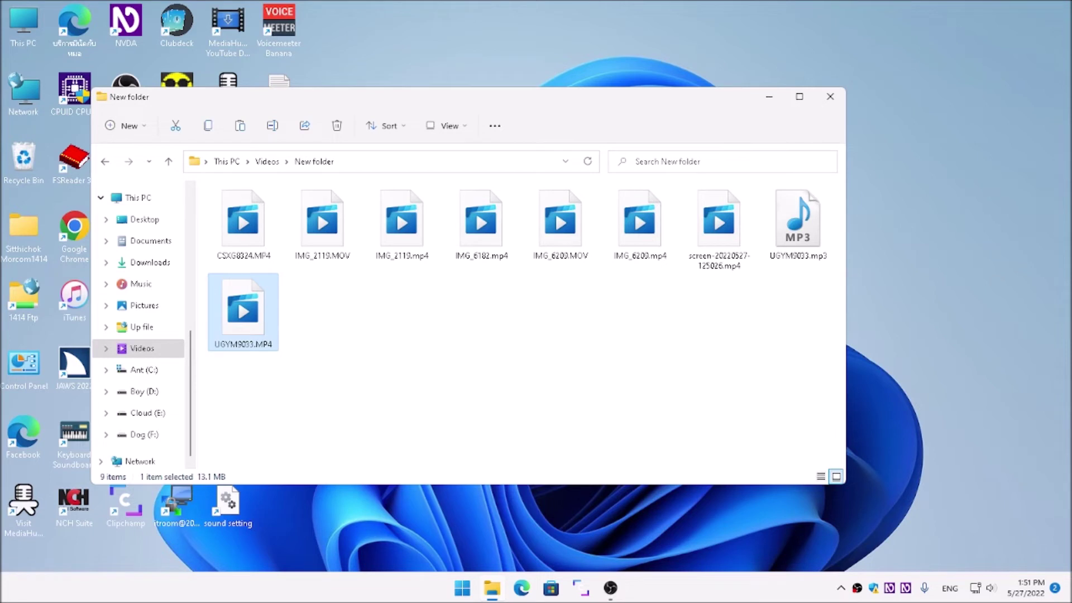
key("shift+F10")
key("Down")
key("Down")
key("Down")
key("Down")
key("Down")
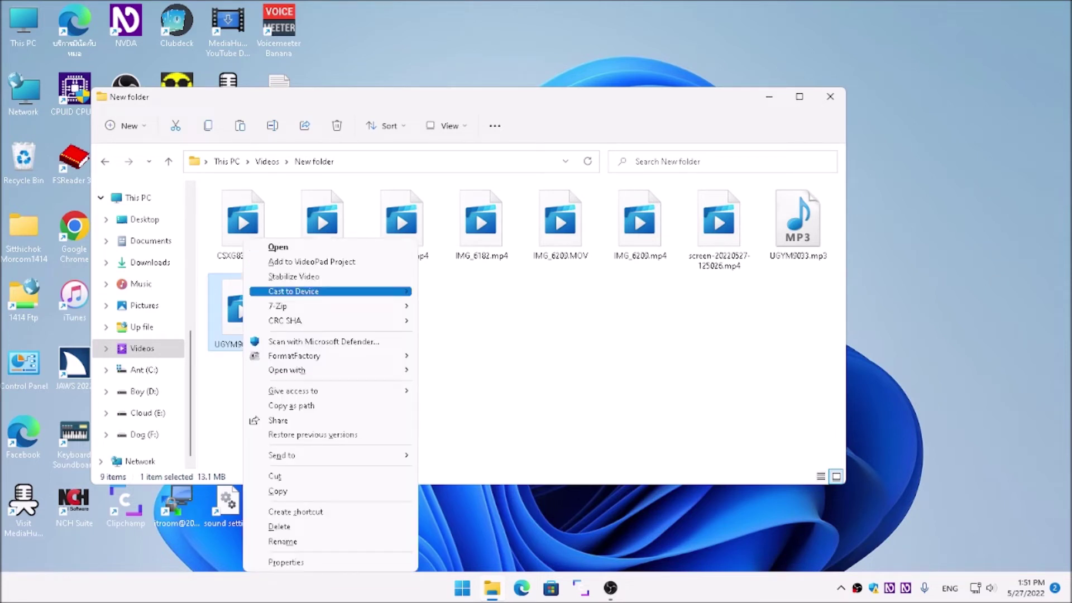
key("Right")
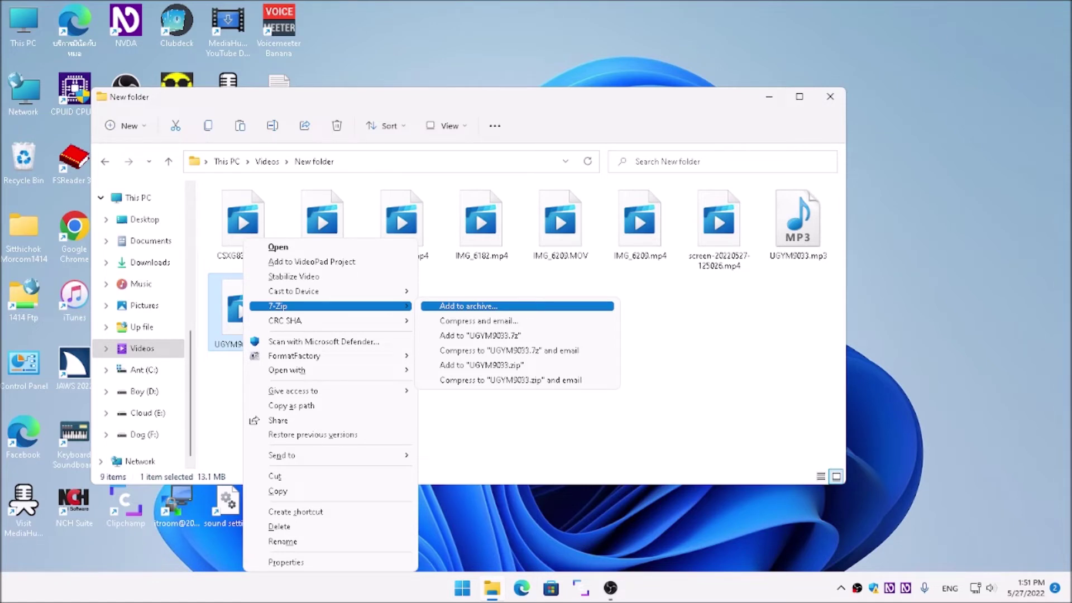
key("Escape")
key("Escape")
key("alt+F4")
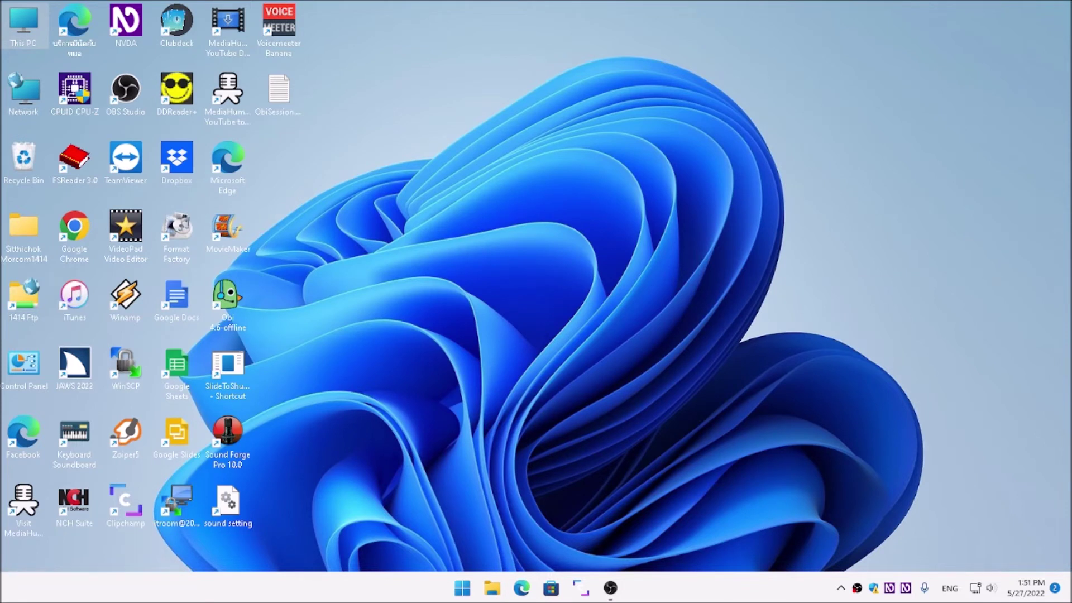
Search Windows for "region" and bring the Region control panel dialog to the front
key("super")
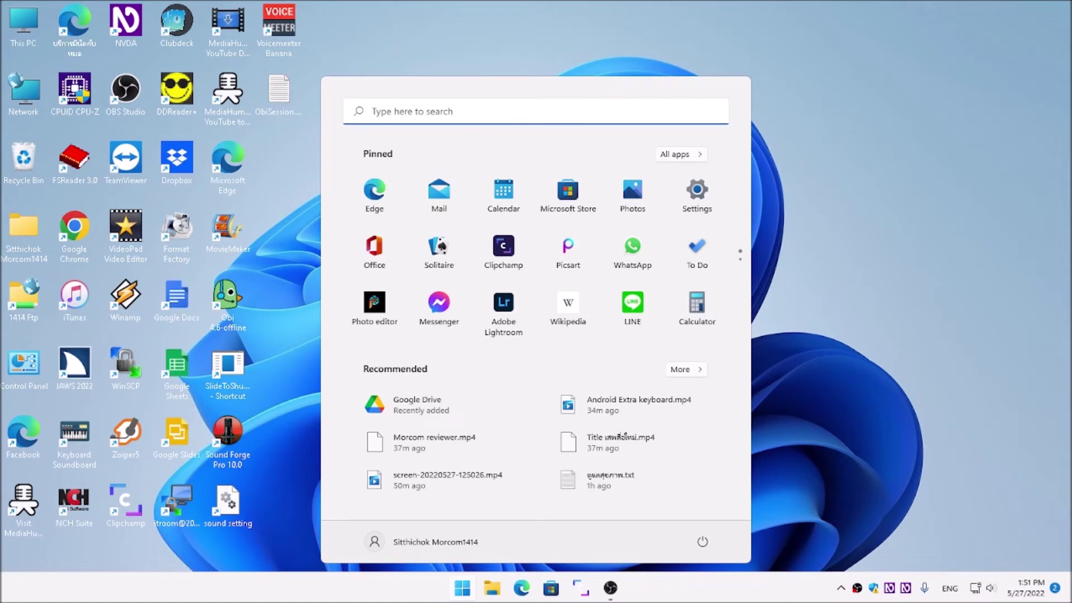
type("region")
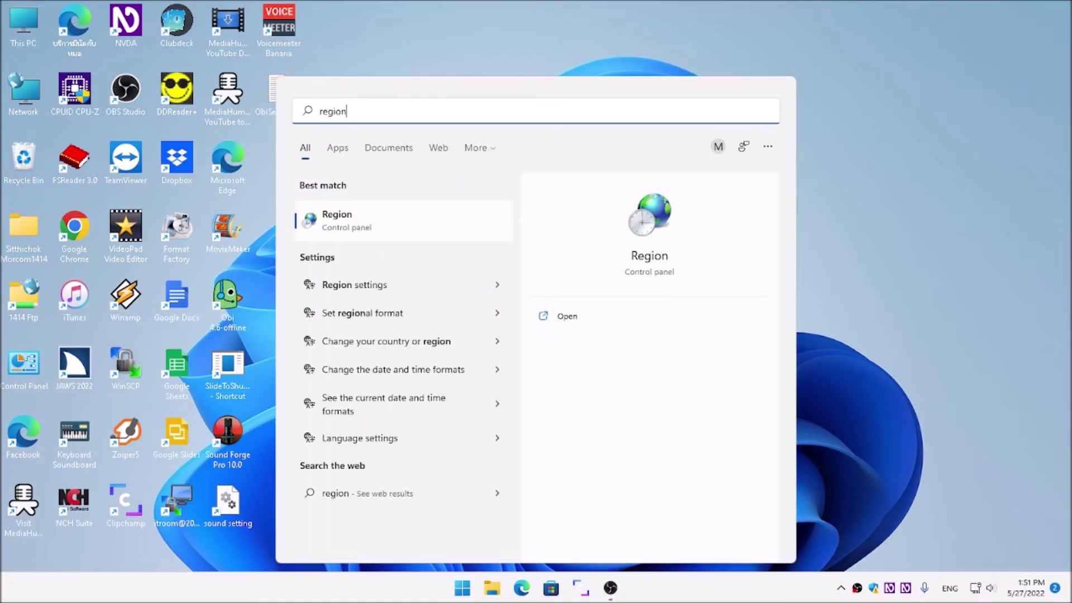
key("Down")
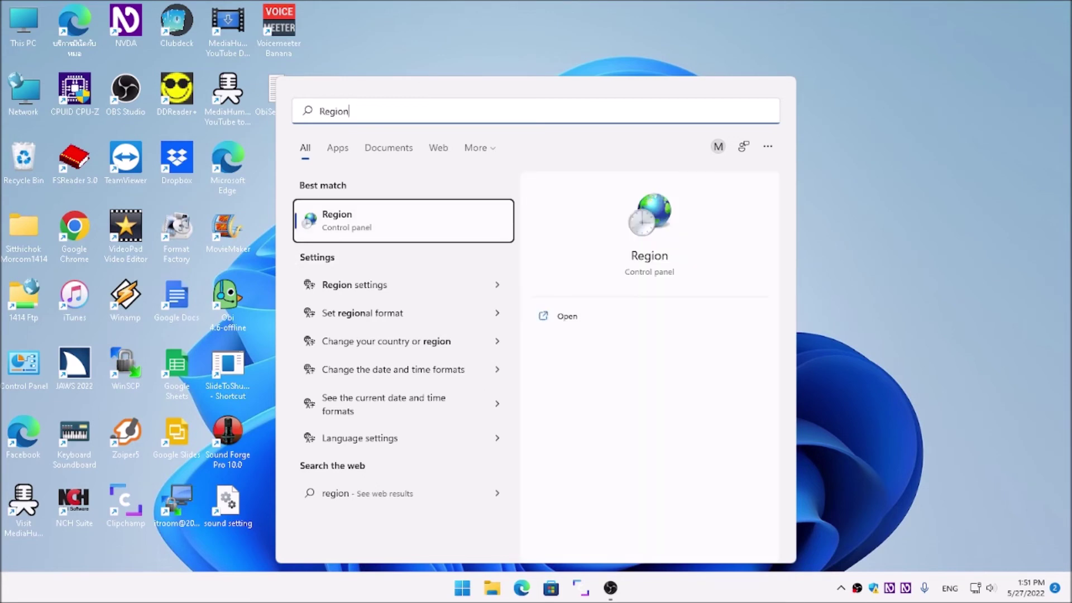
key("Return")
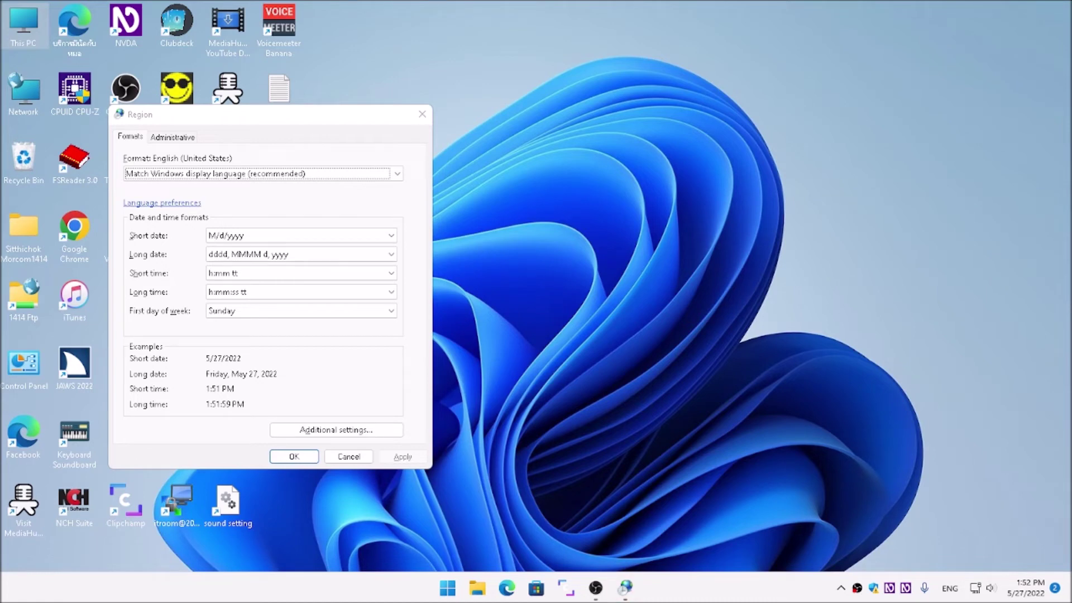
key("alt+Tab")
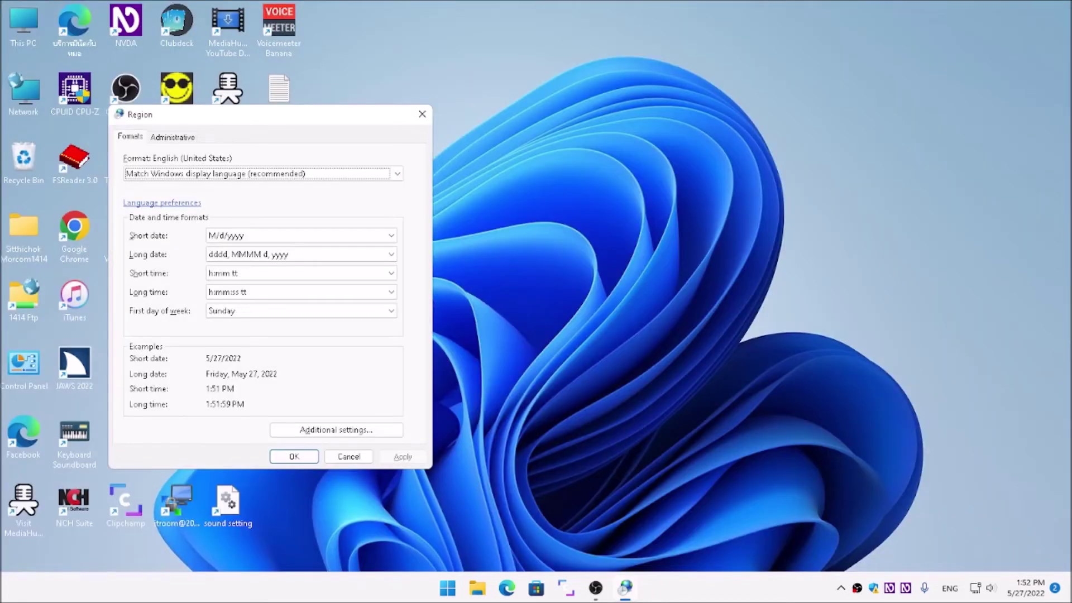
Set the regional format to Thai (Thailand)
key("Tab")
key("shift+Tab")
key("alt+Down")
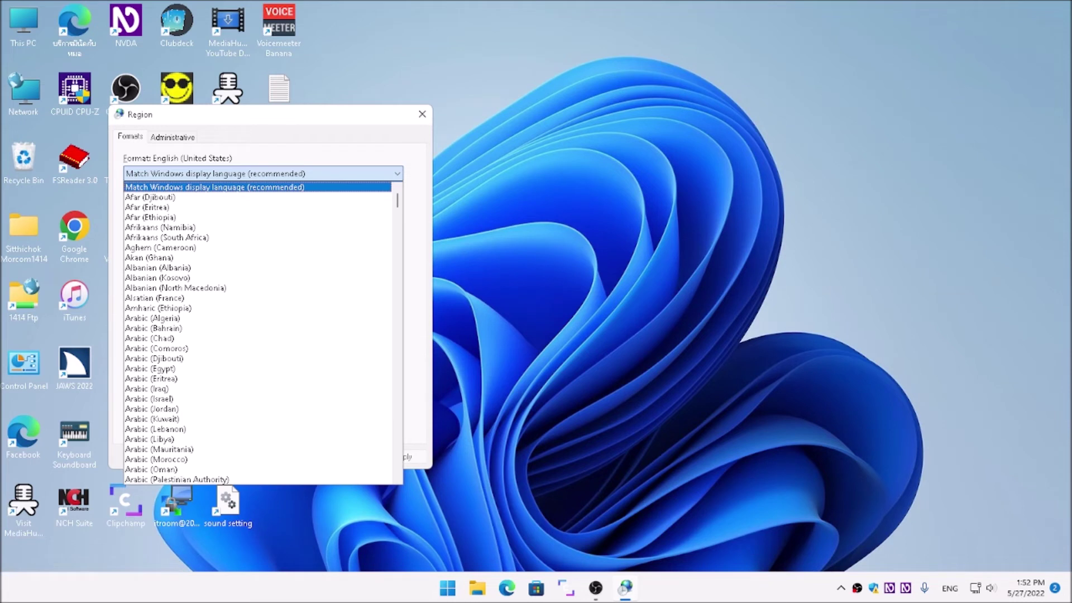
key("t")
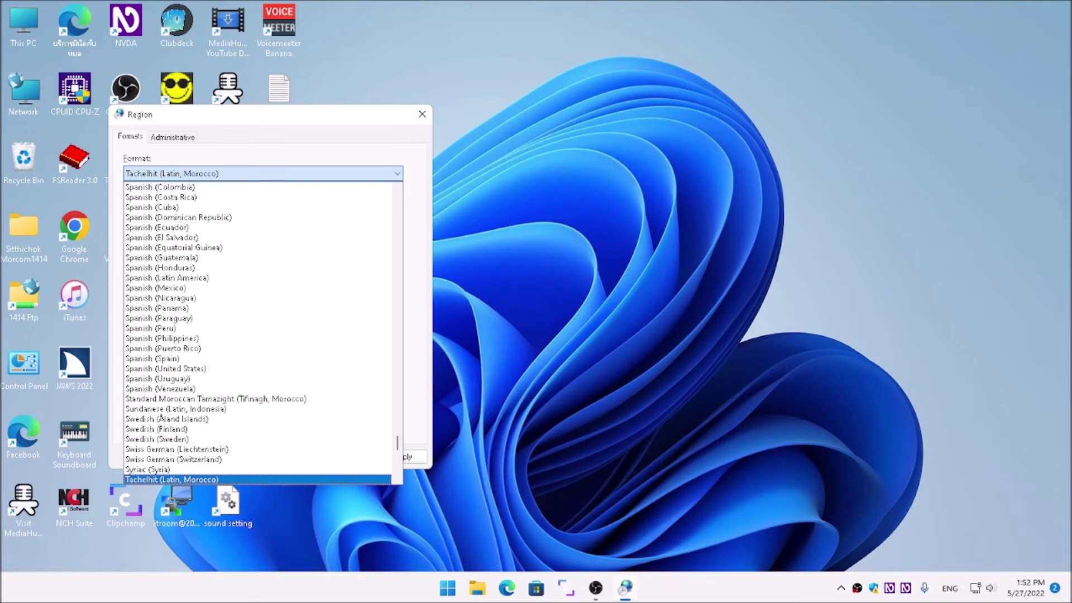
key("Down")
key("Down")
key("Down")
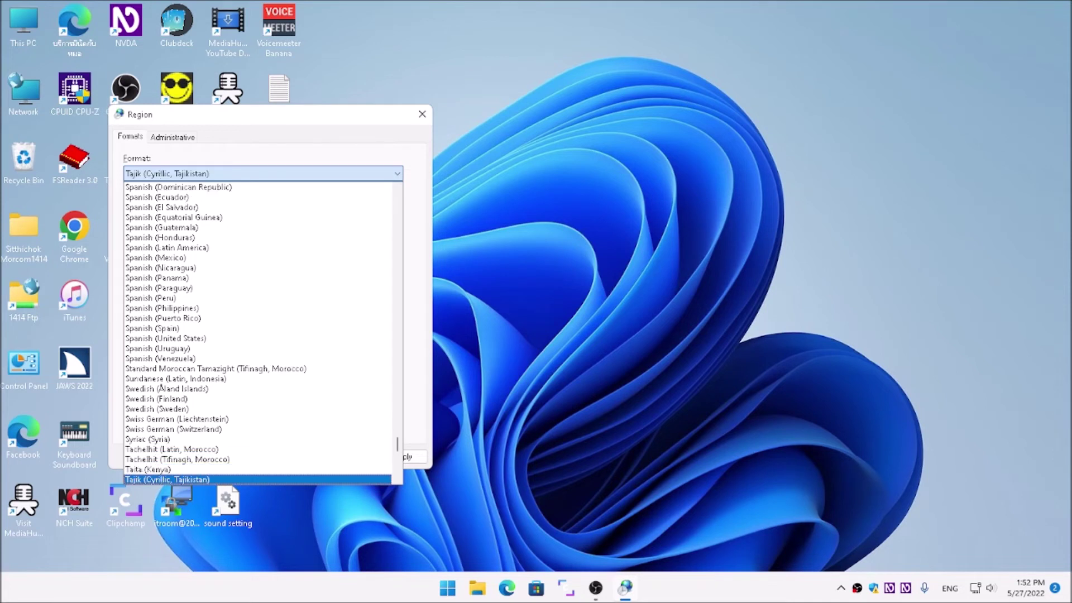
key("Down")
key("Down")
key("Down")
key("Down")
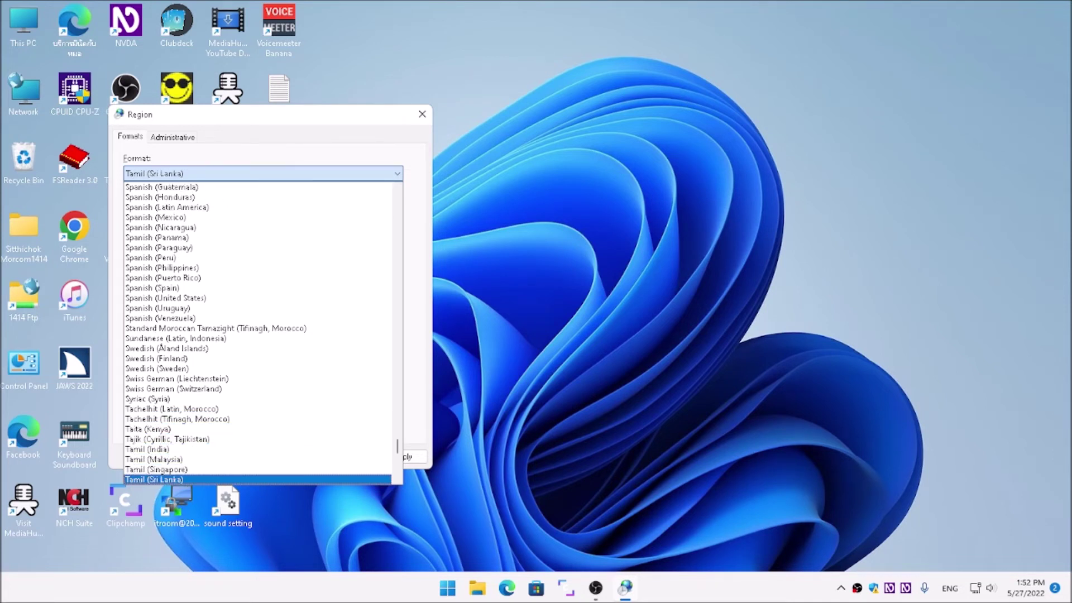
key("Down")
key("Down")
key("Down")
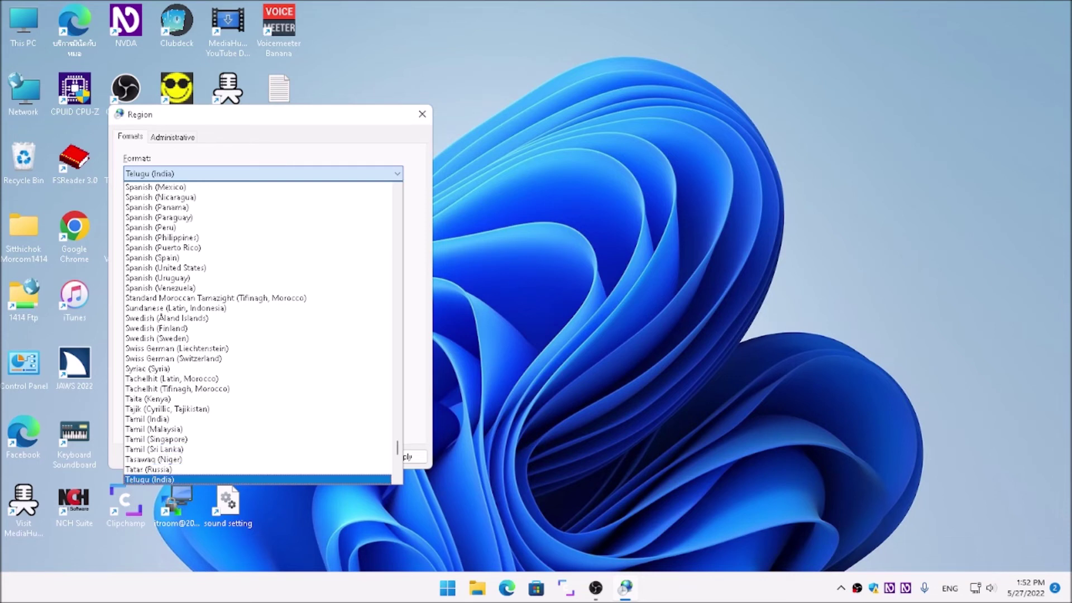
key("Down")
key("Down")
key("Down")
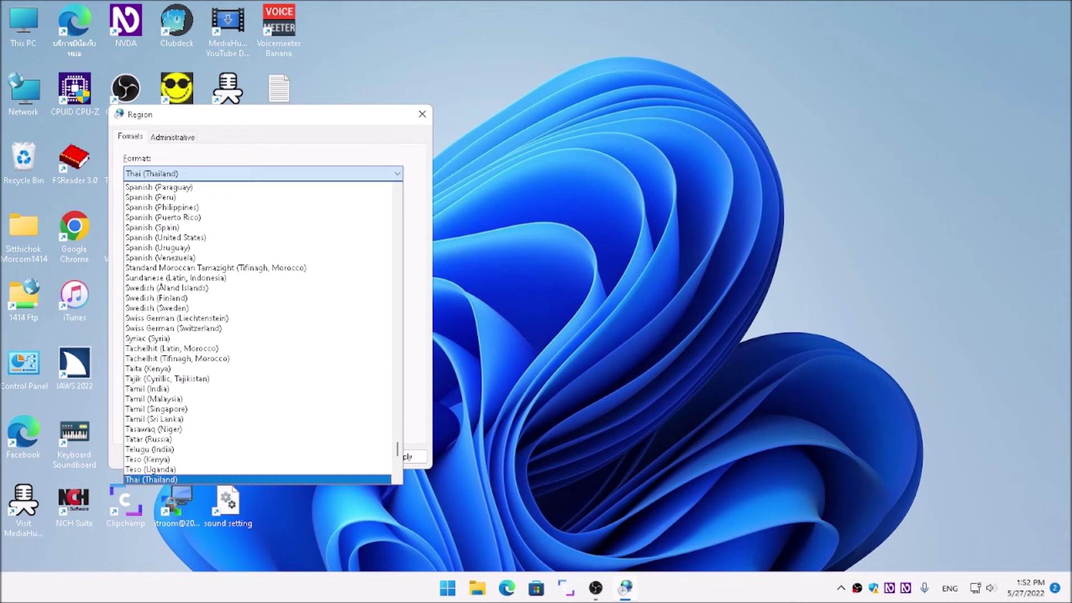
key("Down")
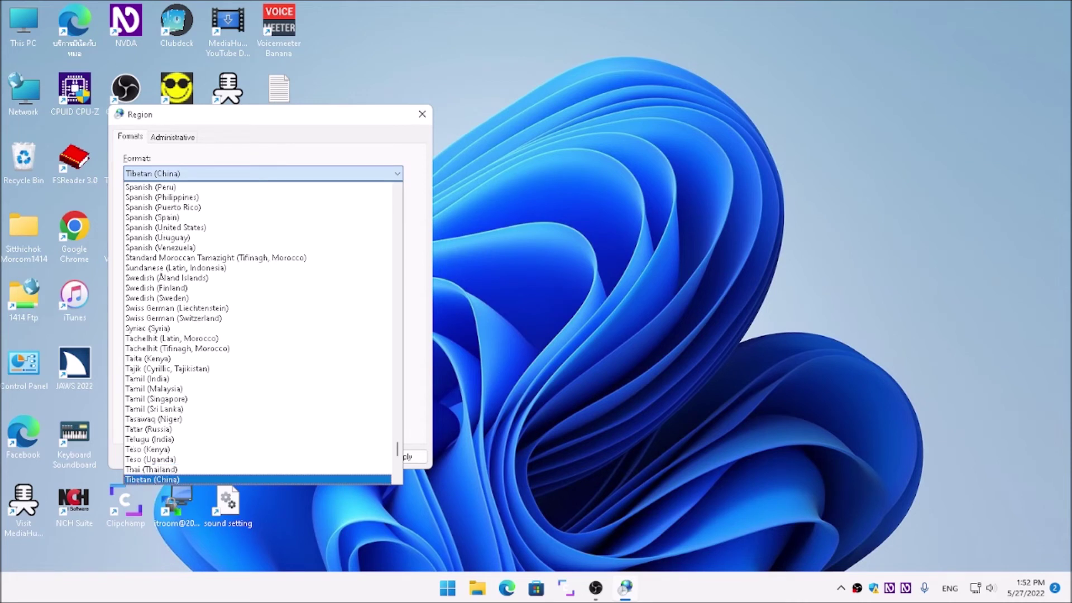
key("Up")
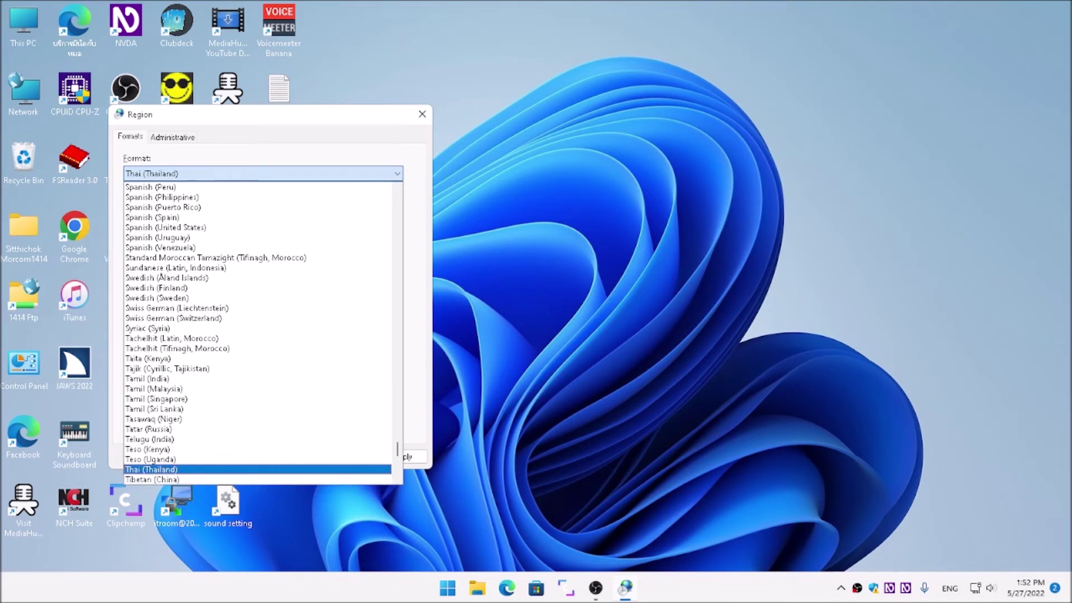
key("Return")
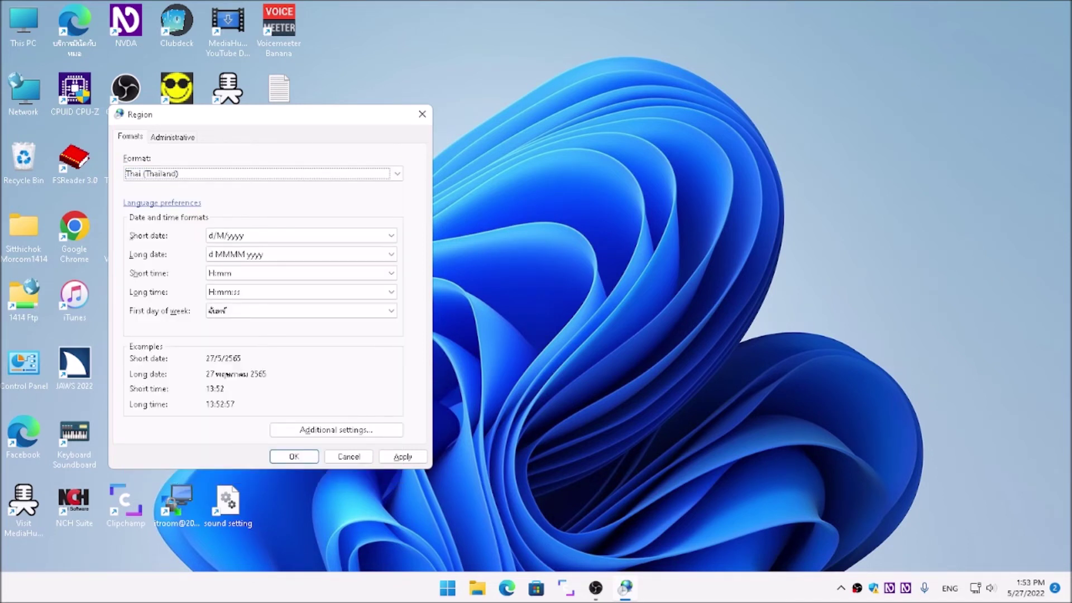
Go through the date and time format fields, accept the Thai regional format and close the Region dialog
key("Tab")
key("Tab")
key("Tab")
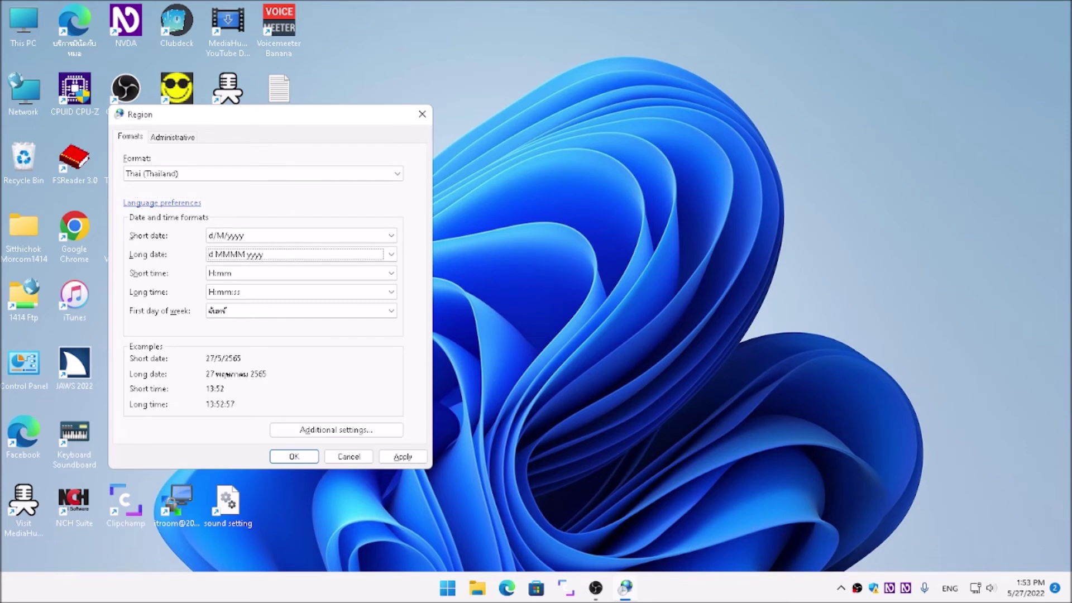
key("Tab")
key("Tab")
key("Tab")
key("Tab")
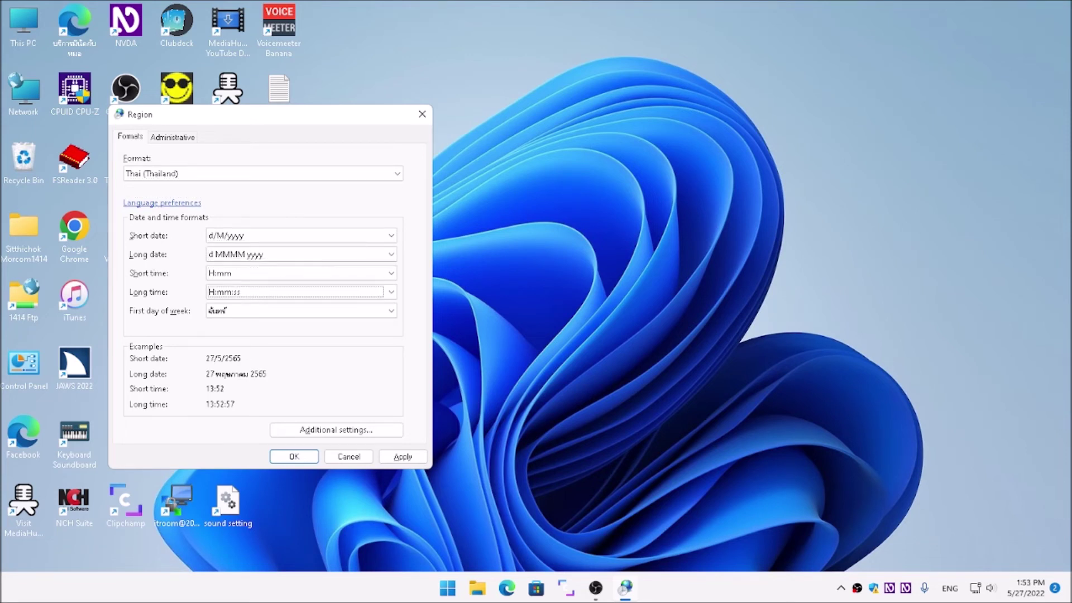
key("Tab")
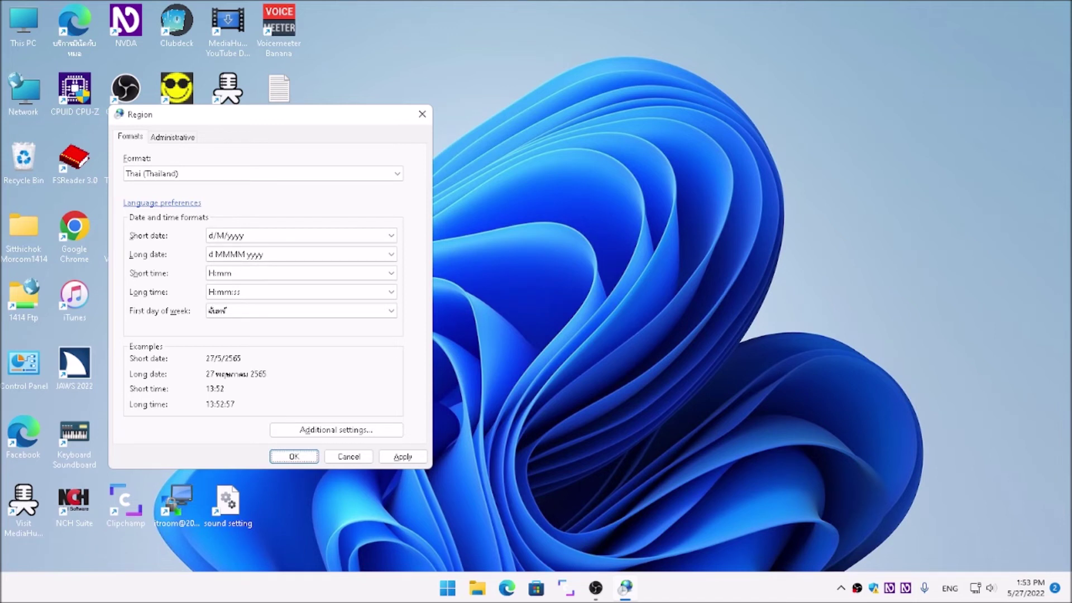
key("Return")
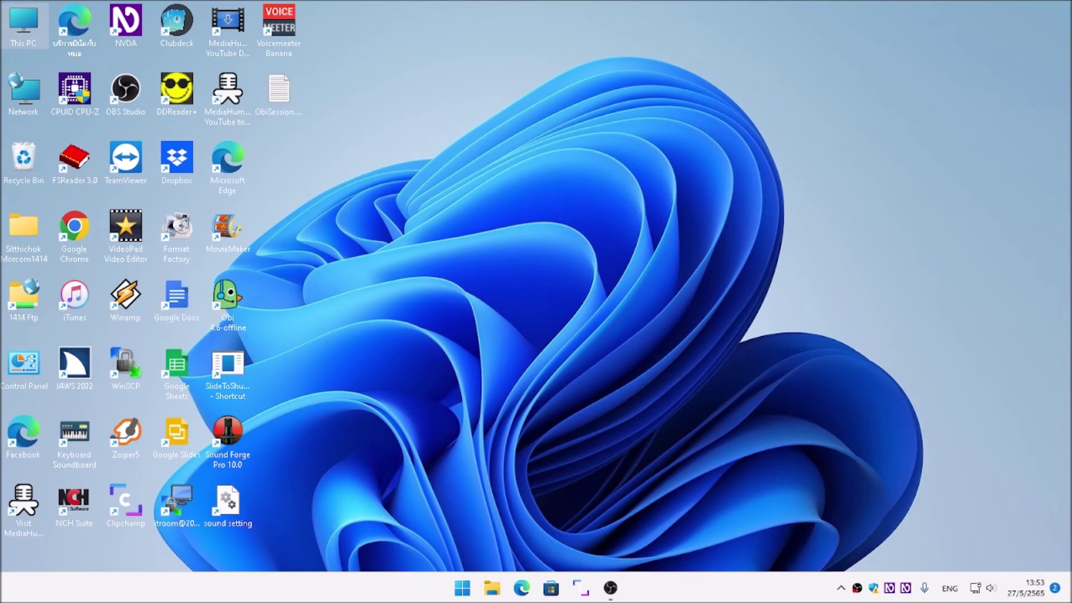
Return to the desktop, open New folder inside Videos from This PC and select IMG_2119.mp4
key("alt+Tab")
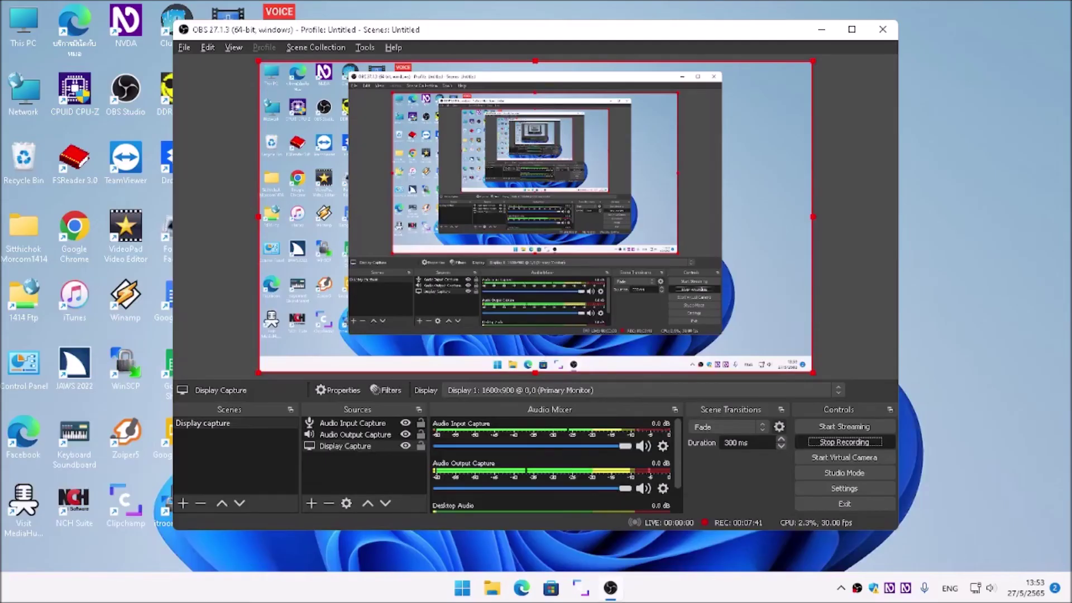
key("super+d")
key("Down")
key("Up")
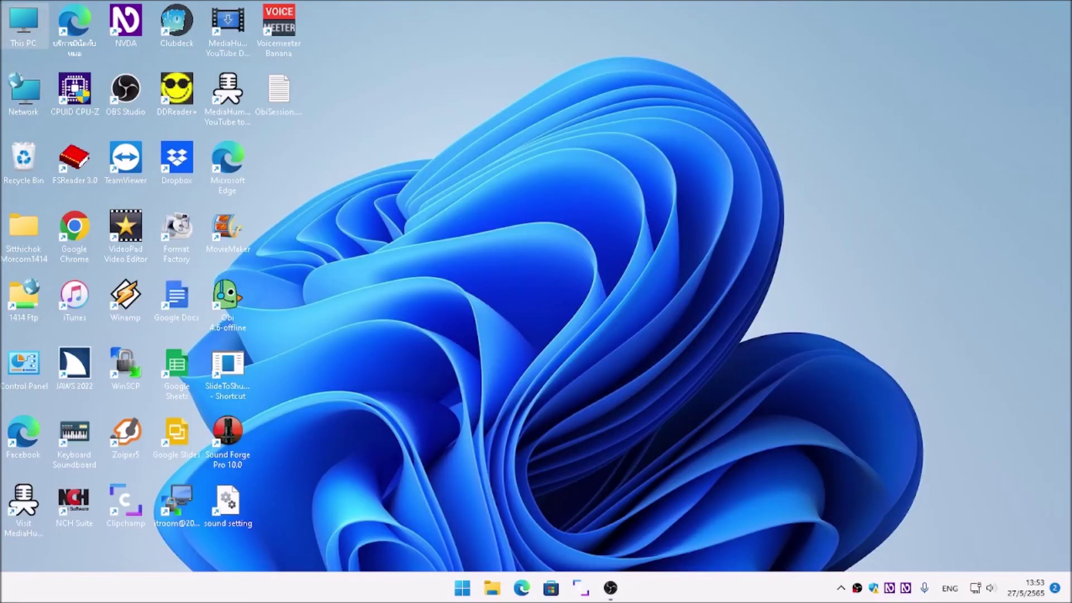
key("Return")
key("Return")
key("n")
key("Return")
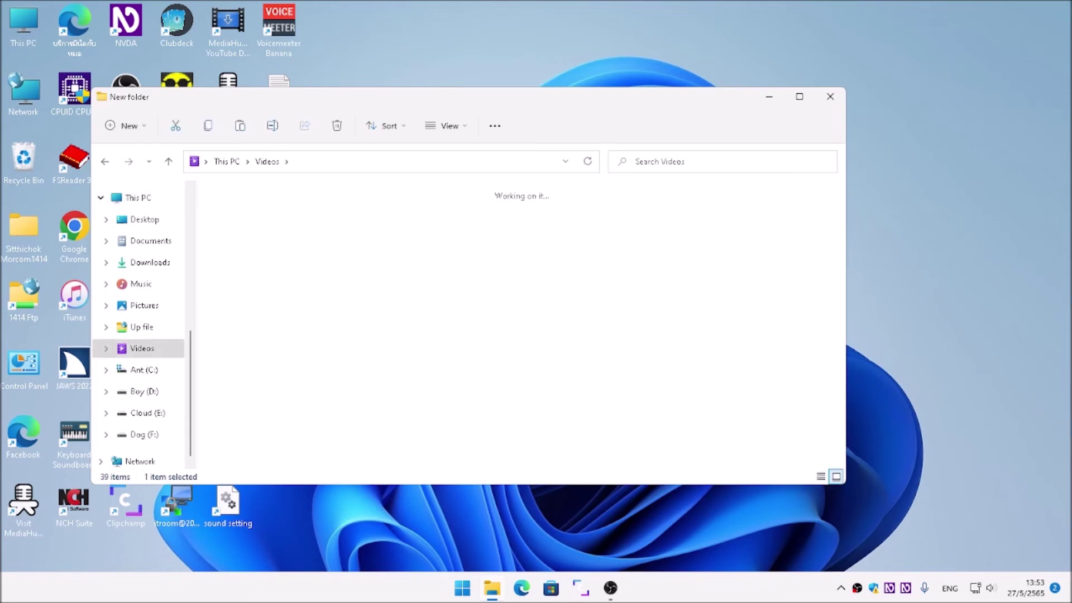
key("Right")
key("Right")
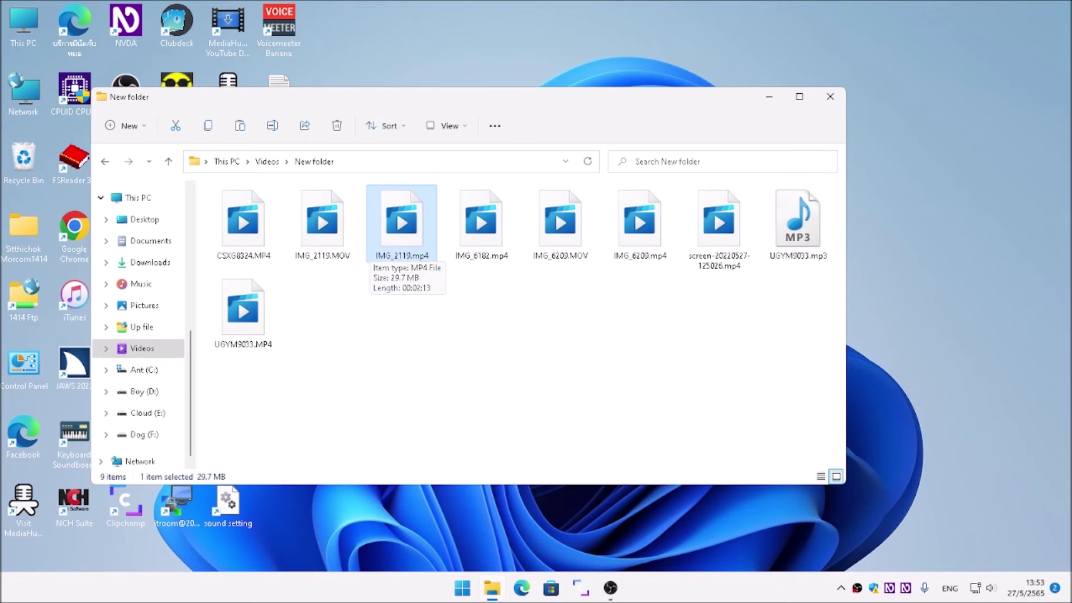
Bring up the 7-Zip commands in the context menu of IMG_2119.mp4 and examine their language
key("shift+F10")
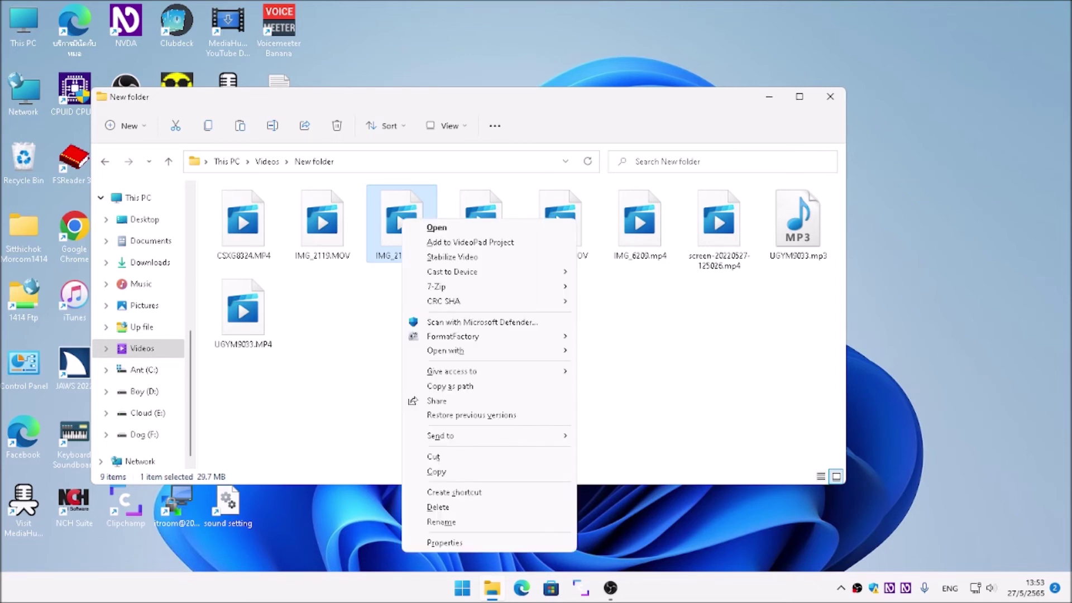
key("Down")
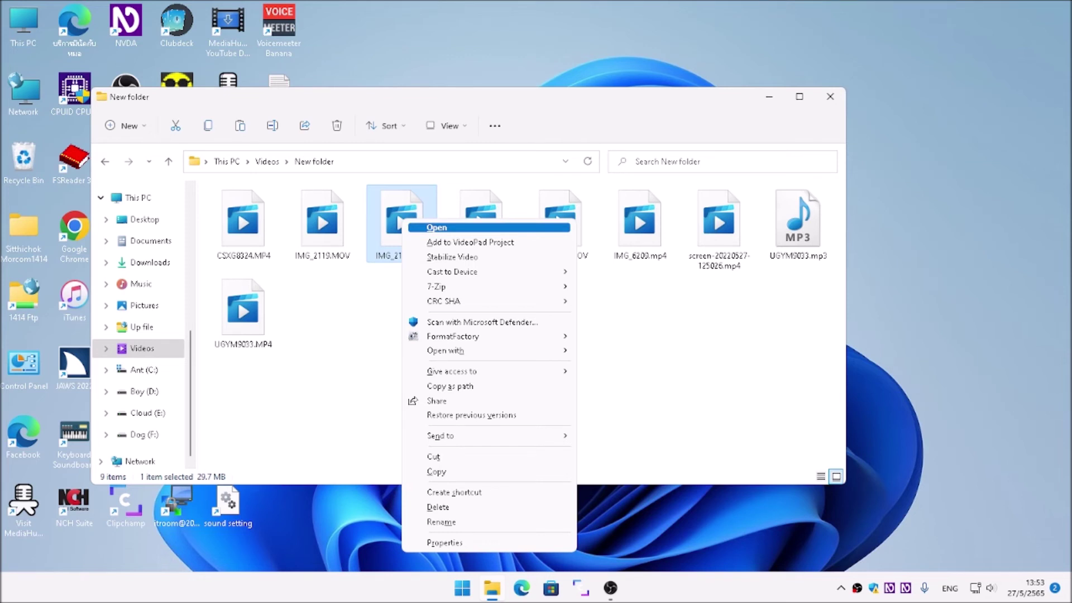
key("Down")
key("Down")
key("Down")
key("Down")
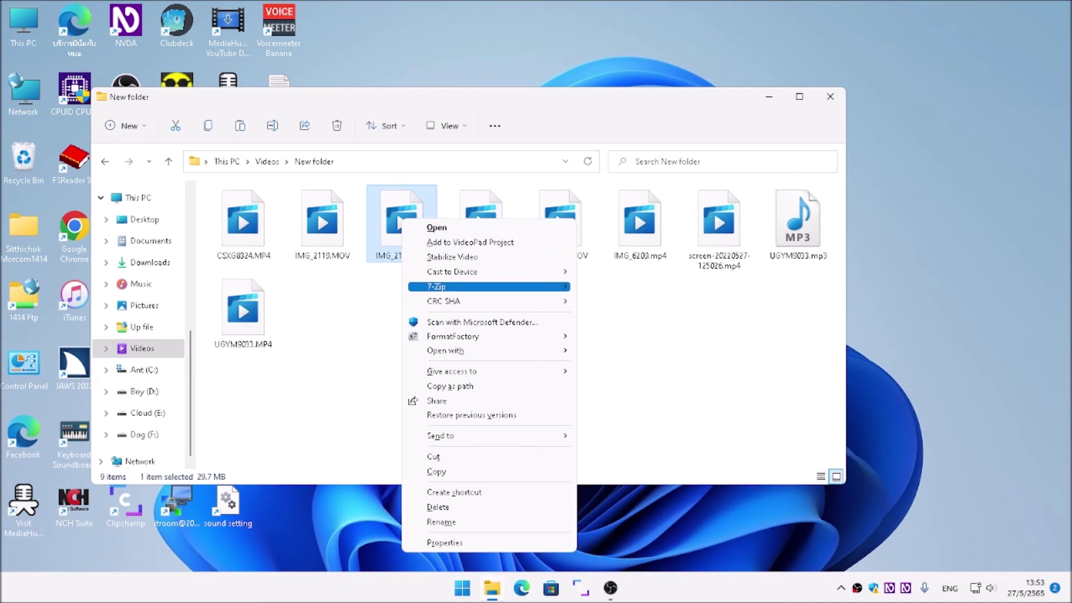
key("Right")
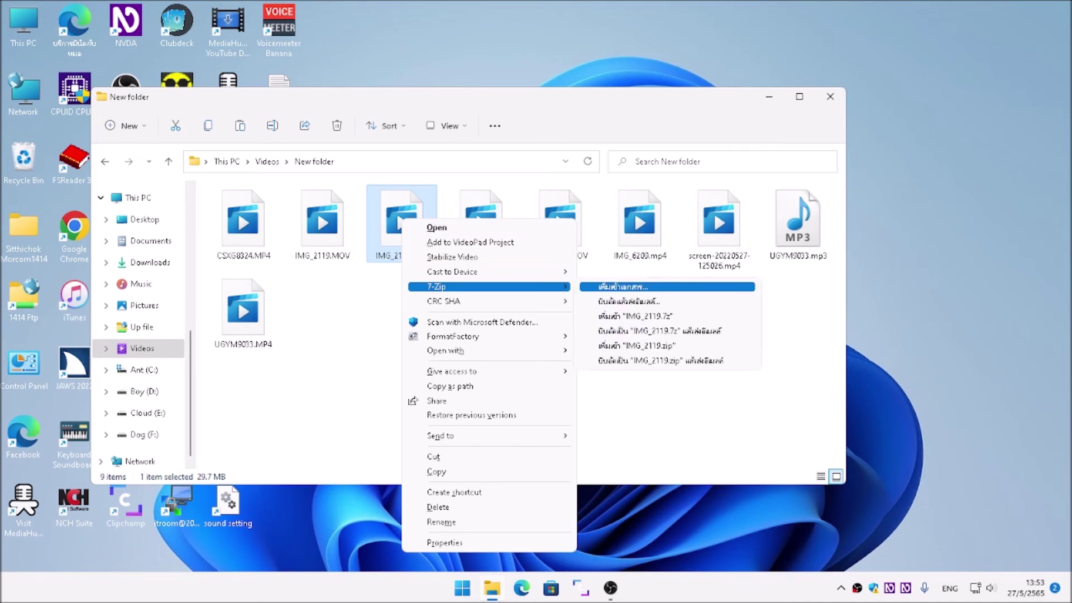
key("Down")
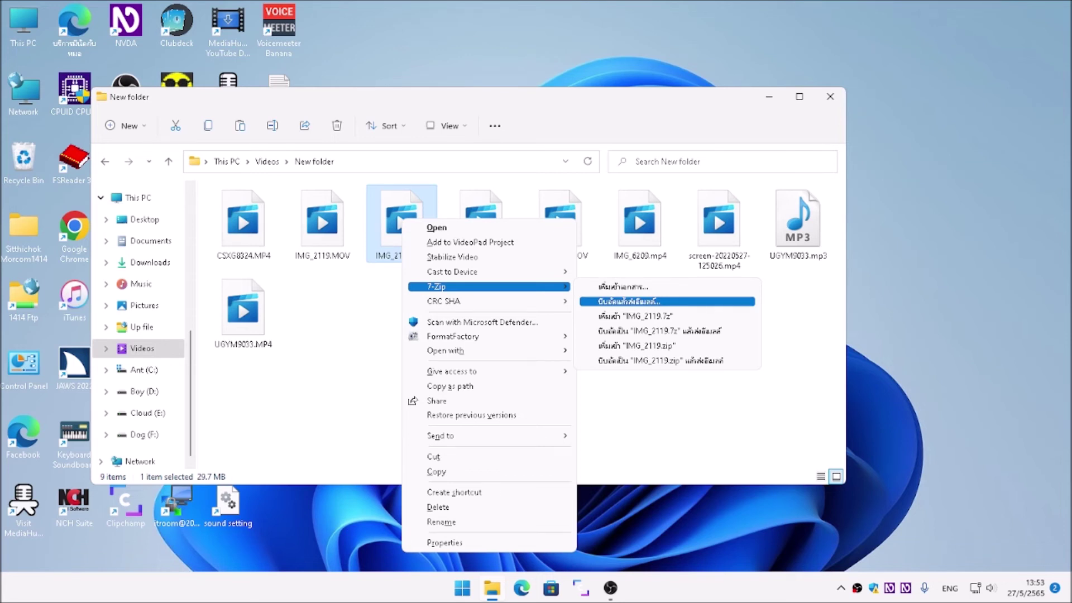
key("Down")
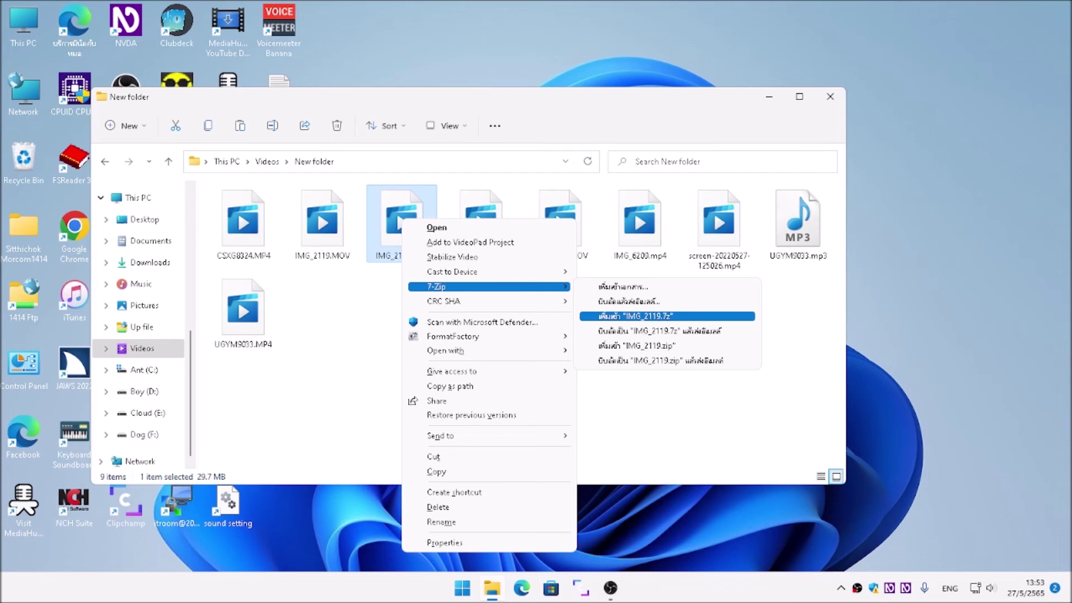
key("Up")
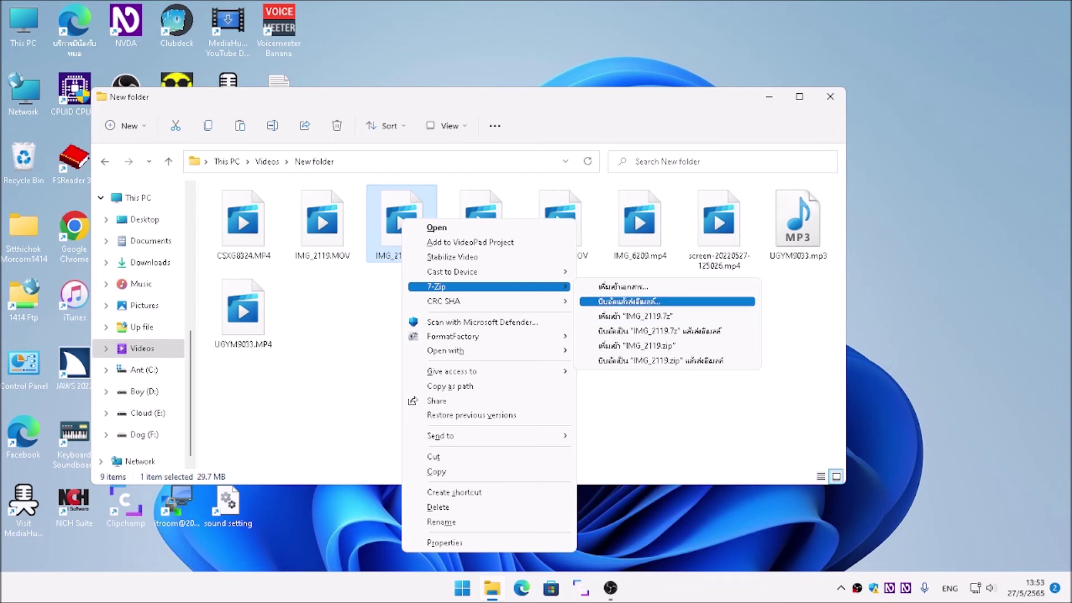